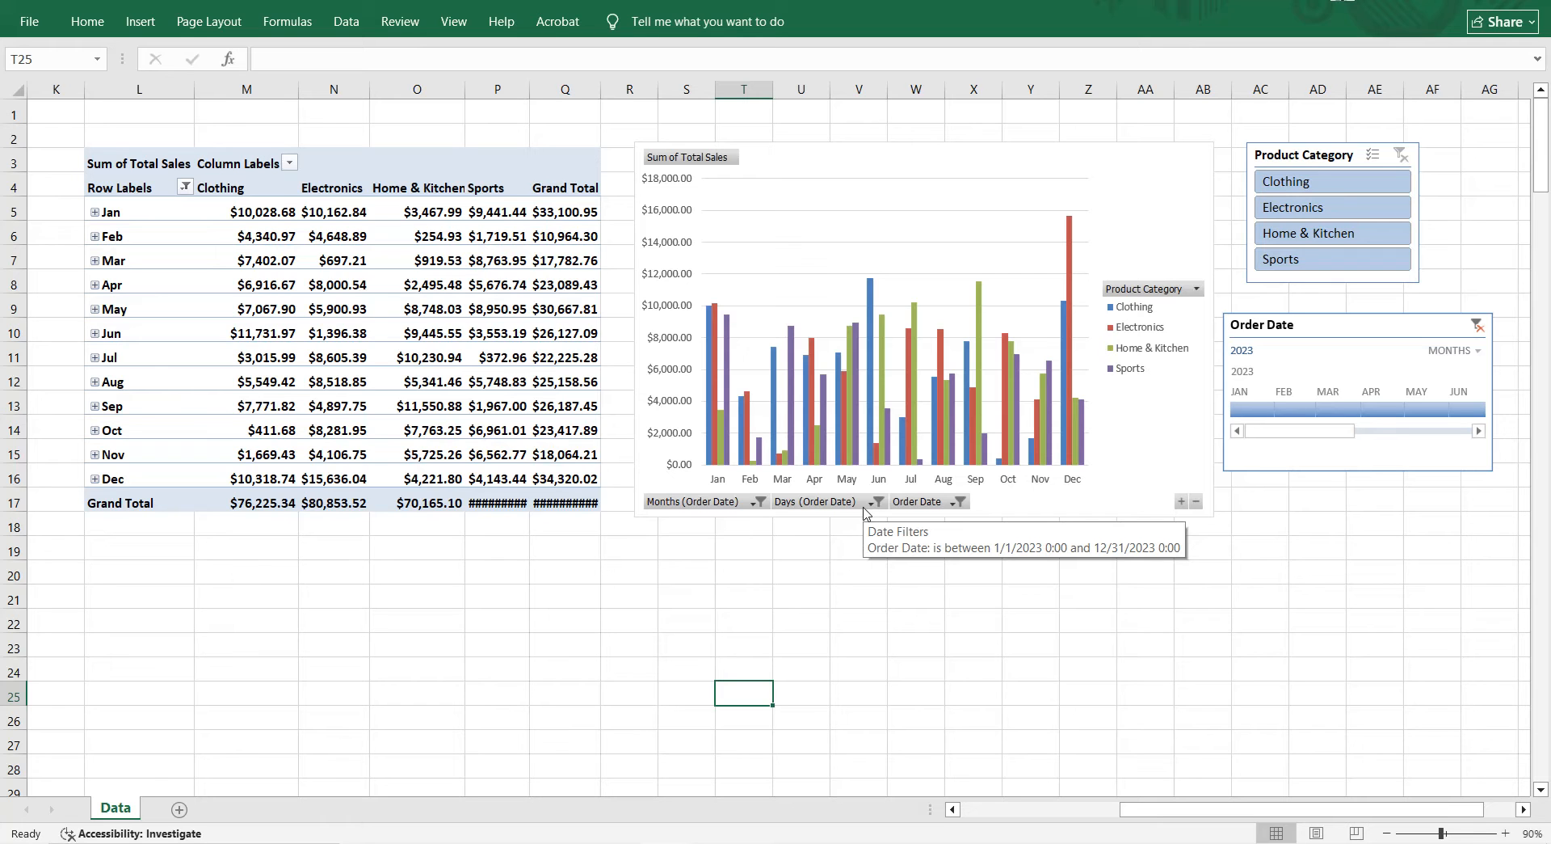
drag(1200, 809, 1020, 792)
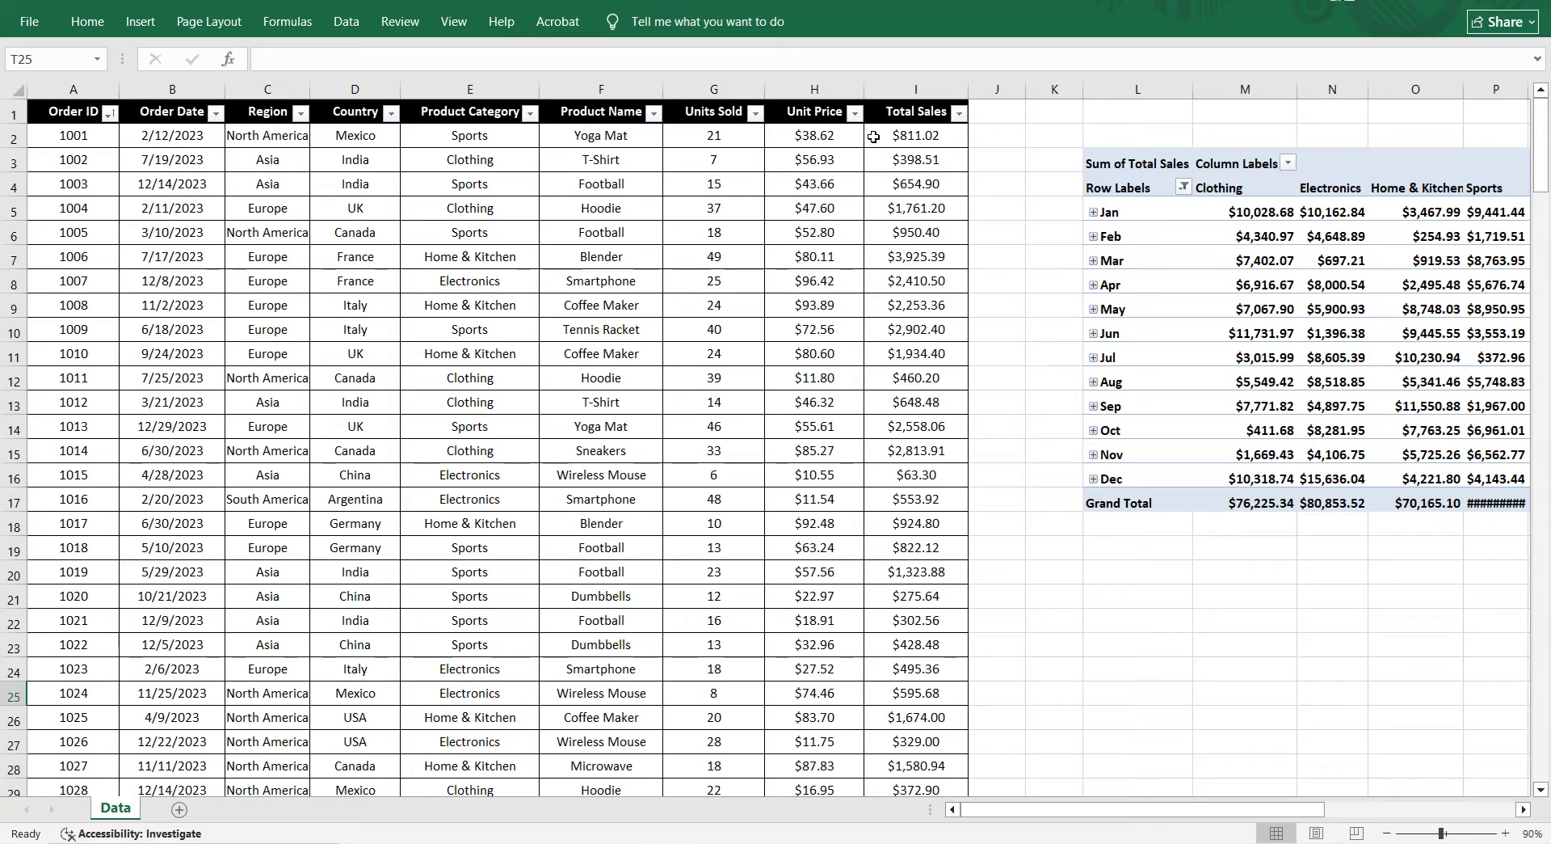
drag(1160, 811, 1347, 818)
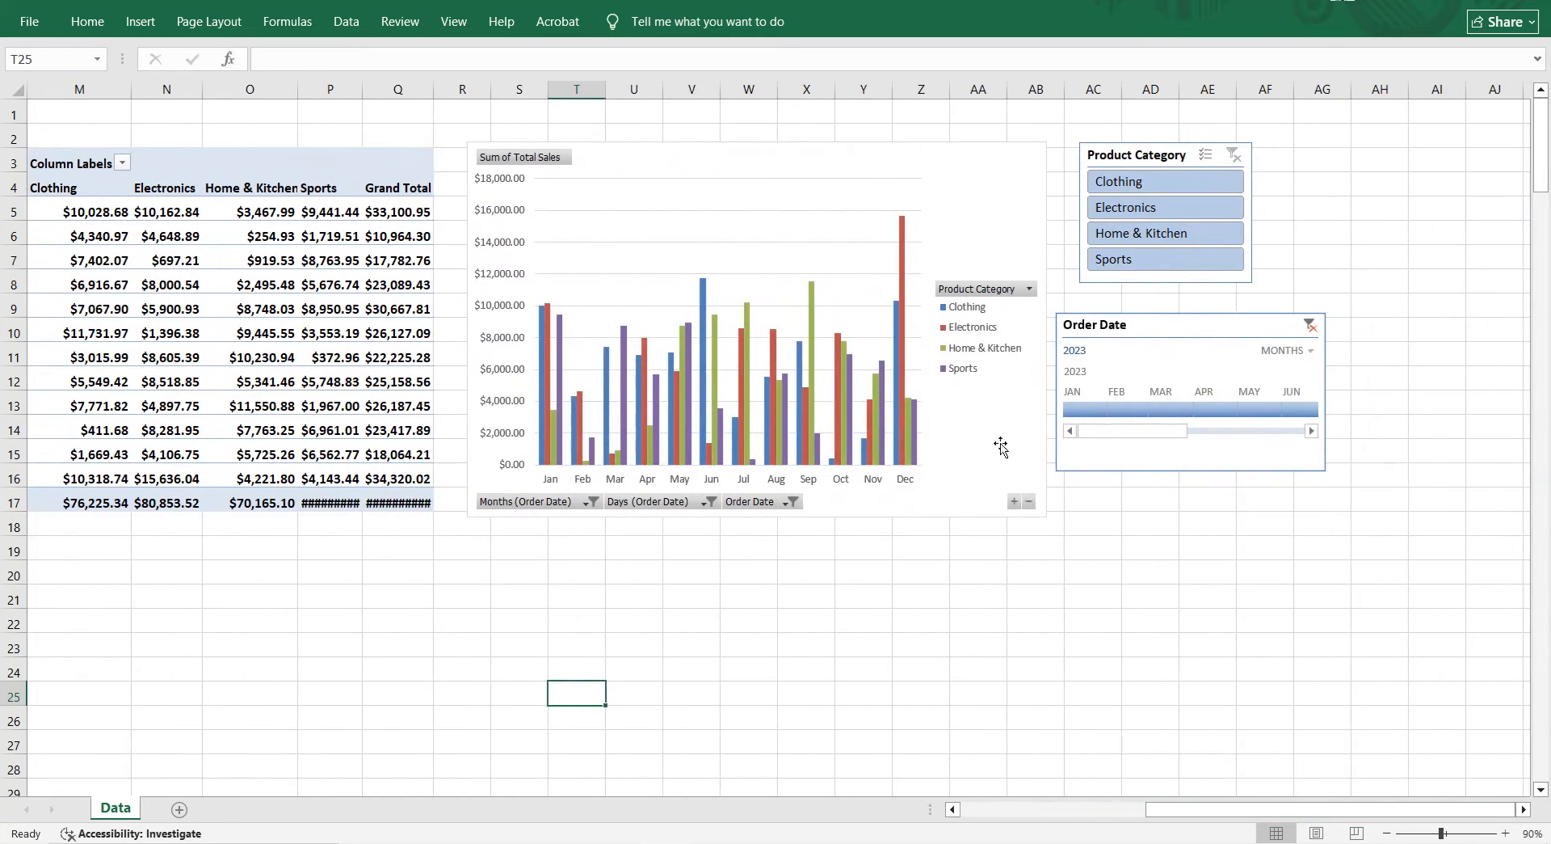
click(732, 159)
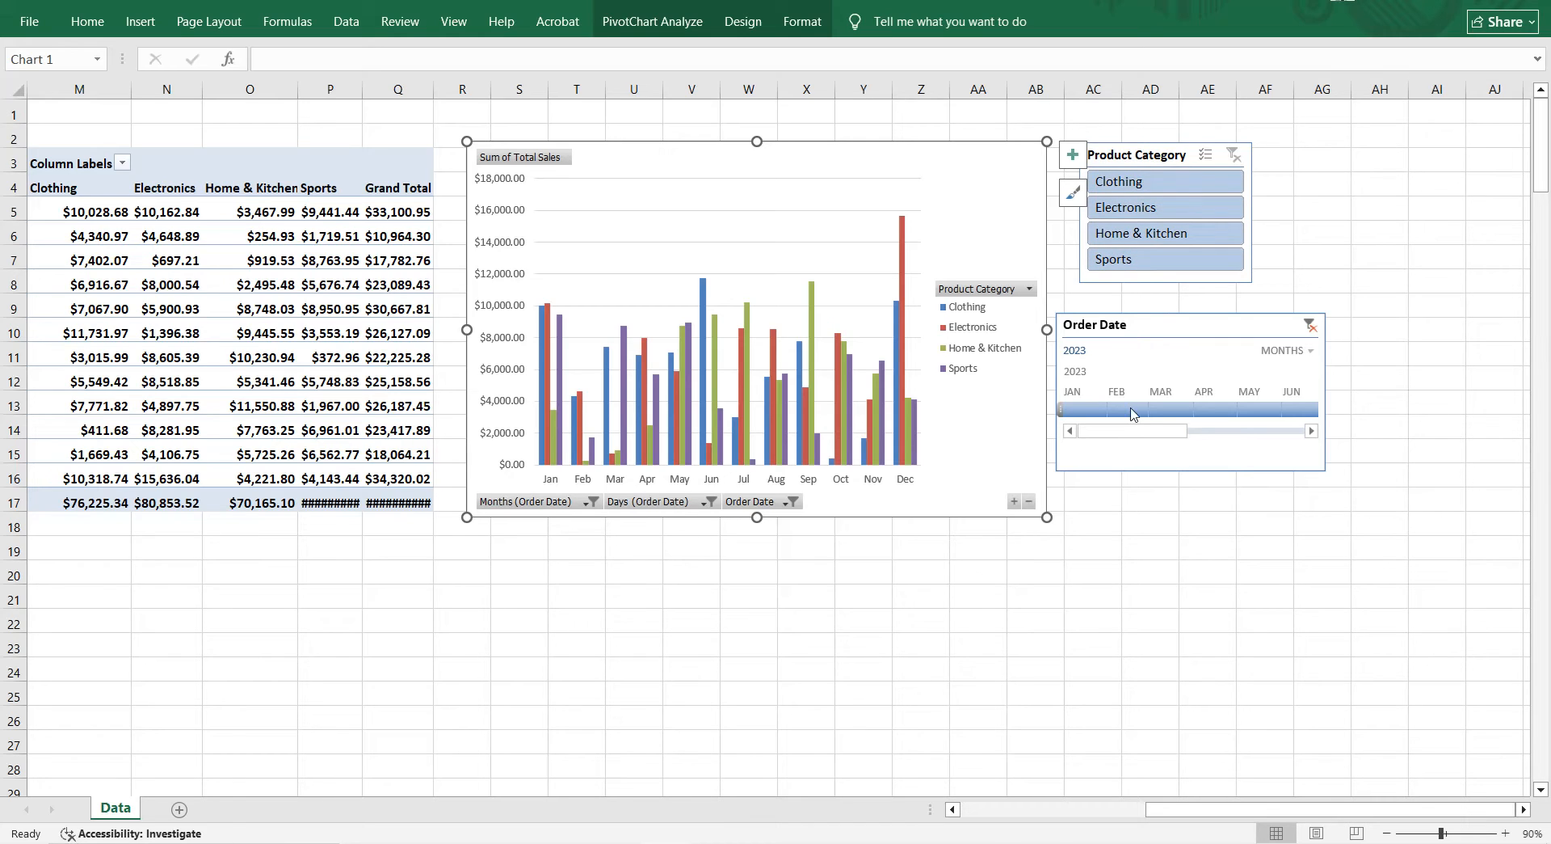
- Create a PivotTable from the sales table Table1 on the Data sheet, placed on a new worksheet
drag(1189, 813, 1005, 813)
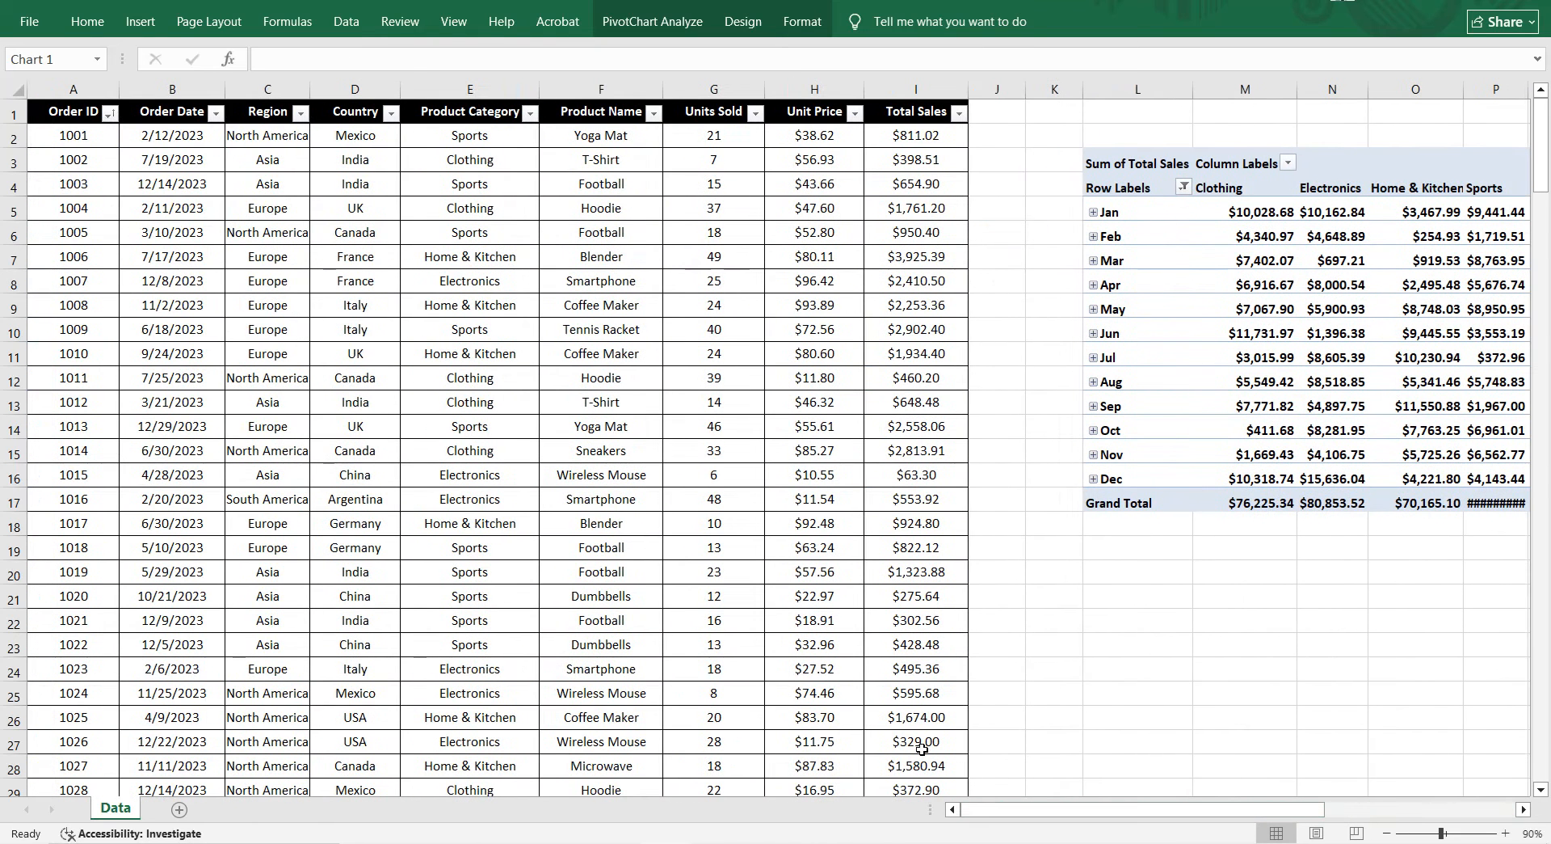
click(502, 419)
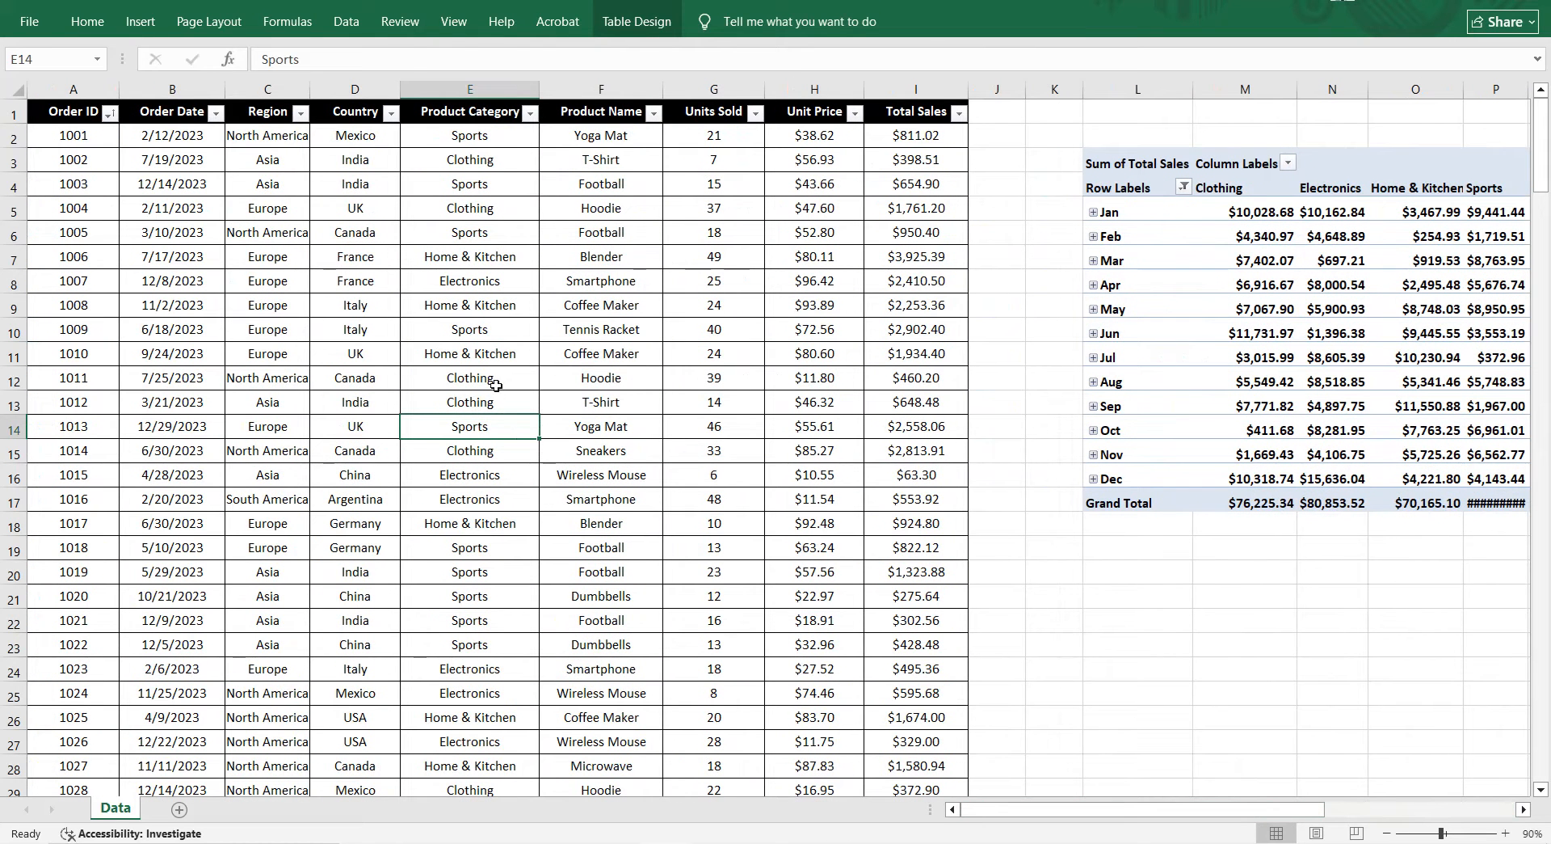
click(145, 29)
click(36, 63)
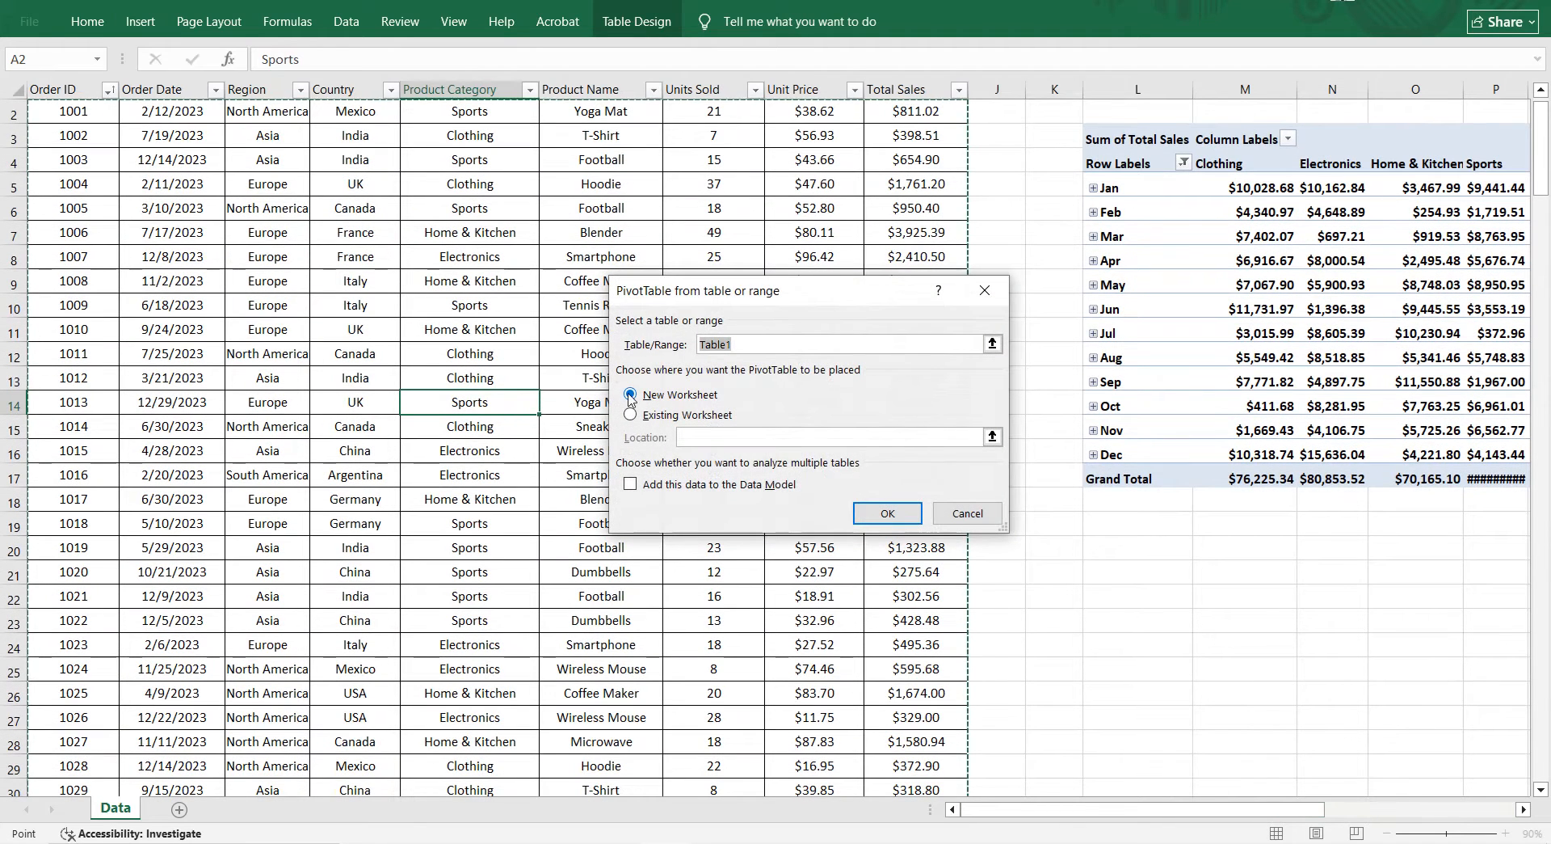
click(887, 513)
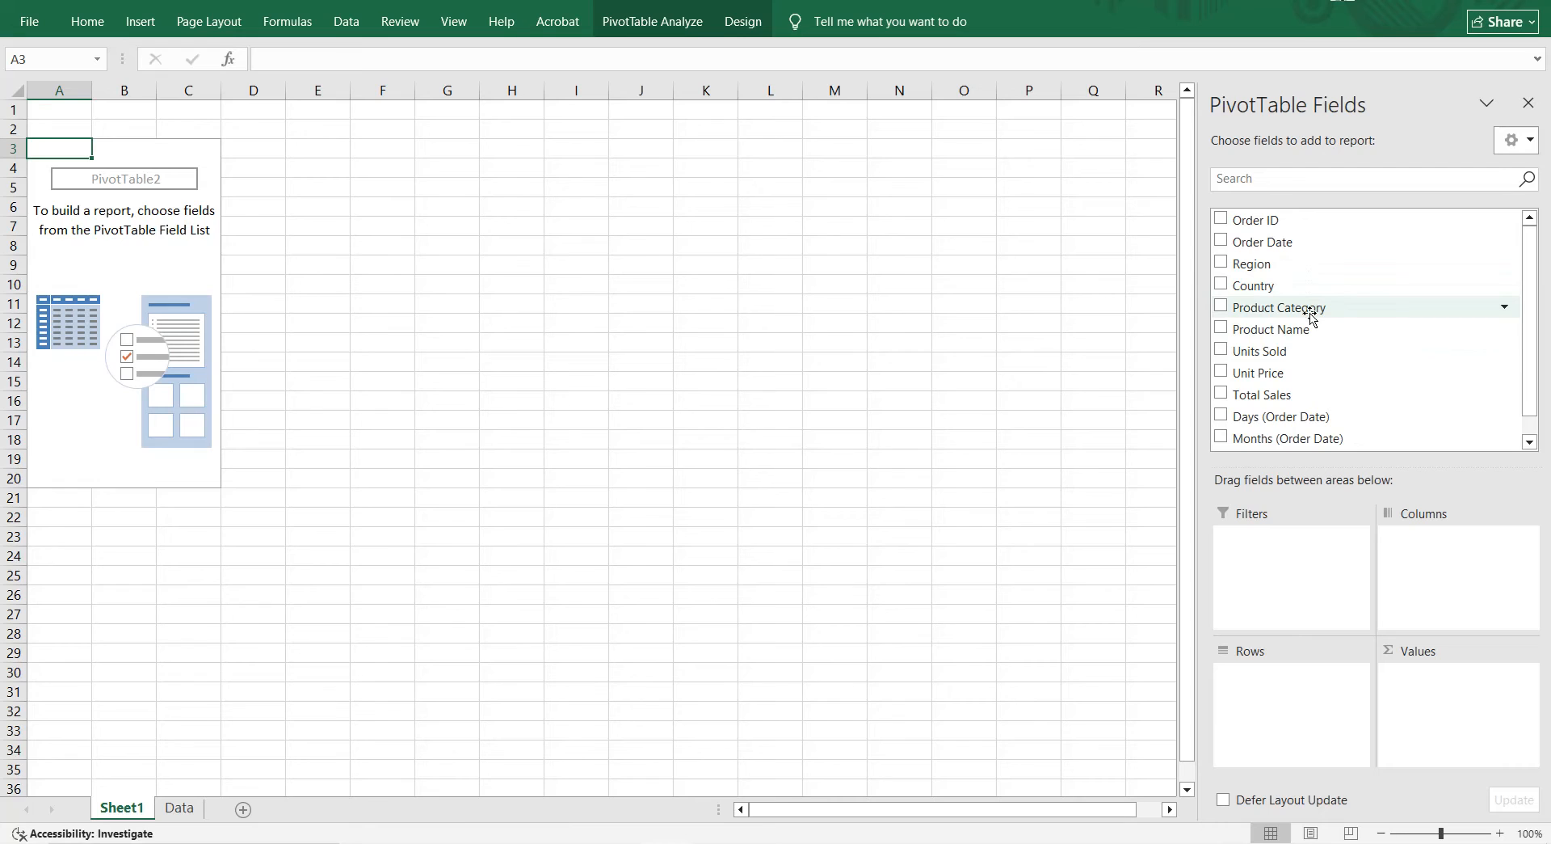
- Build the PivotTable with Order Date in Rows, Total Sales in Values and Product Category in Columns
drag(1263, 241, 1278, 695)
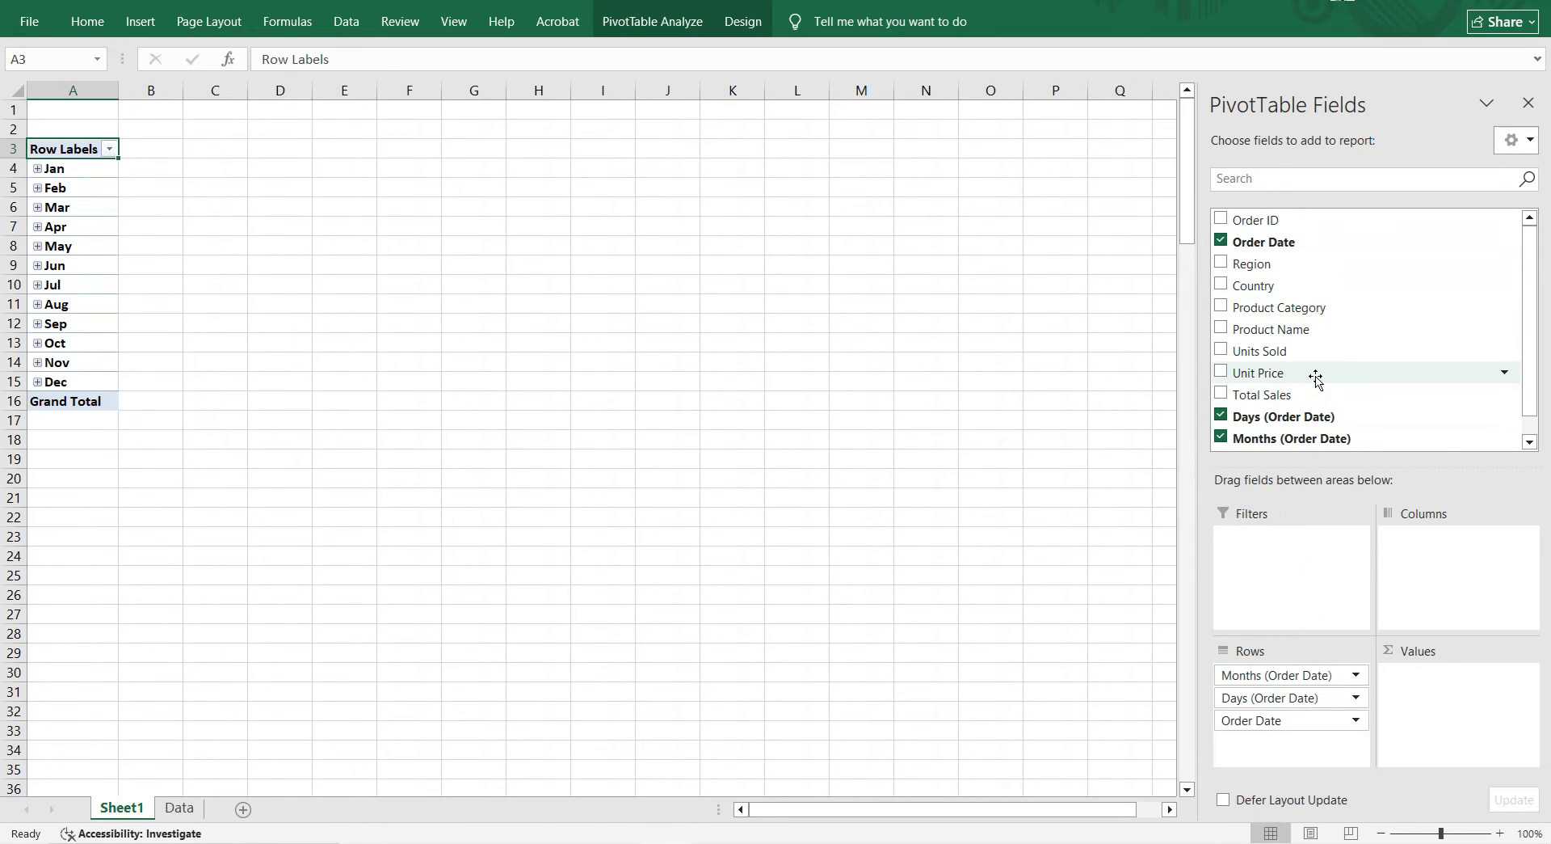
drag(1306, 394, 1454, 679)
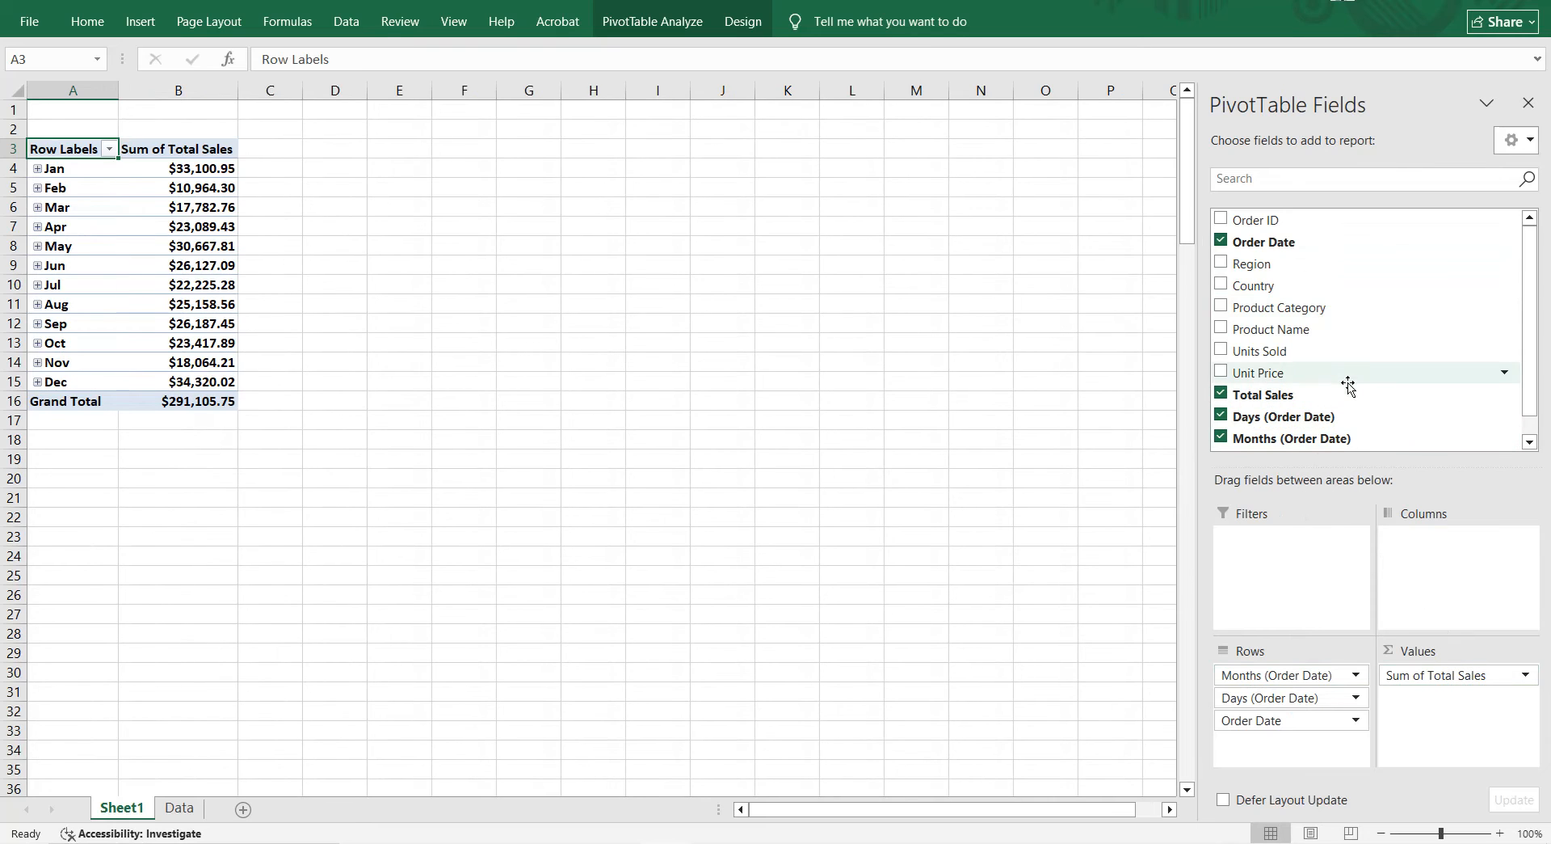
drag(1301, 310, 1458, 560)
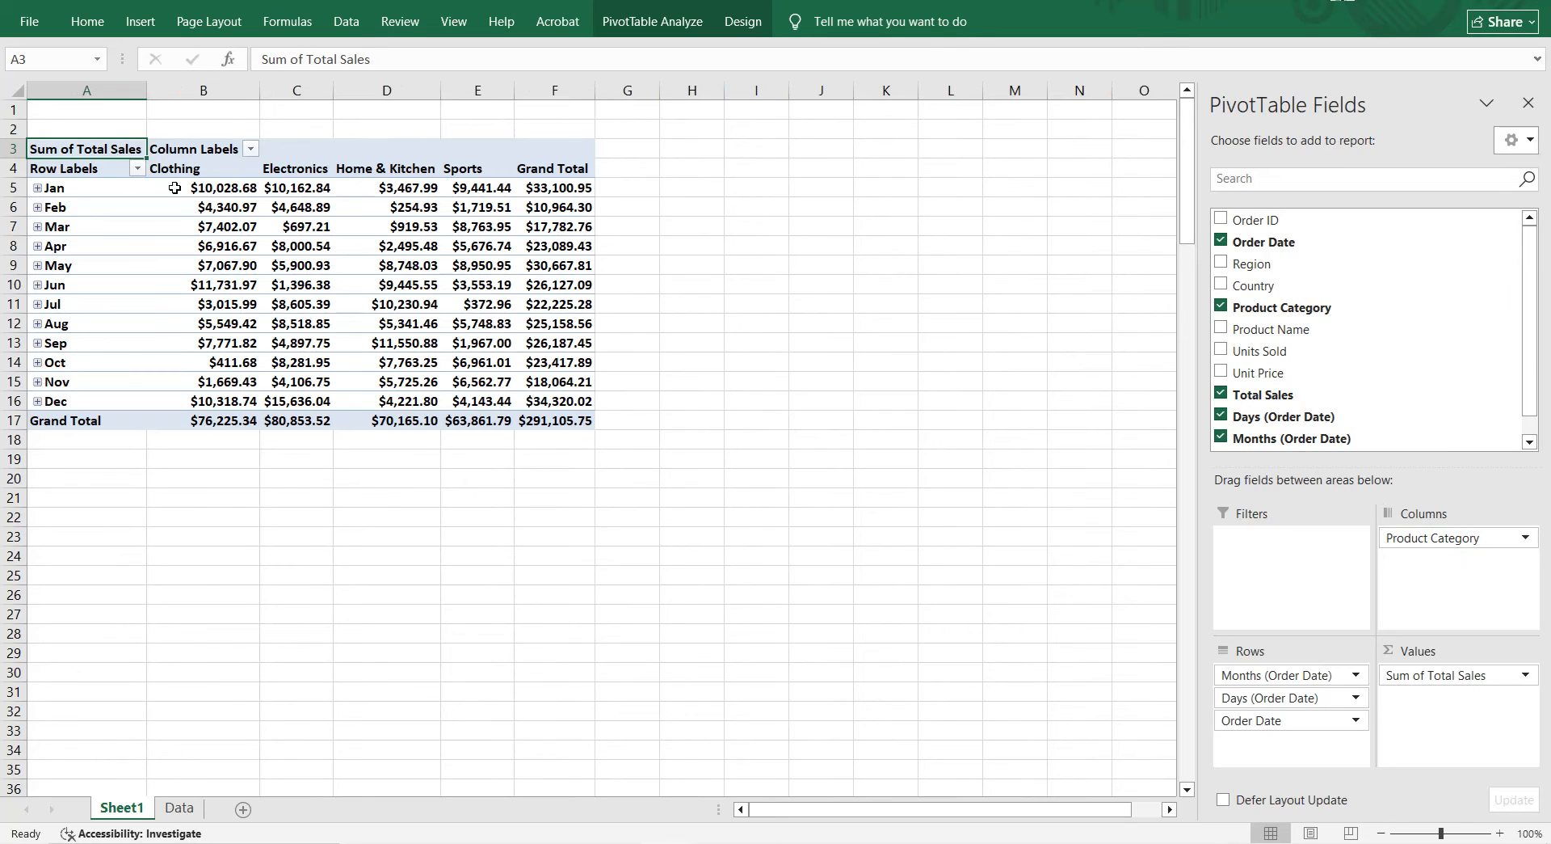
- Insert a clustered column PivotChart based on the new PivotTable
click(295, 284)
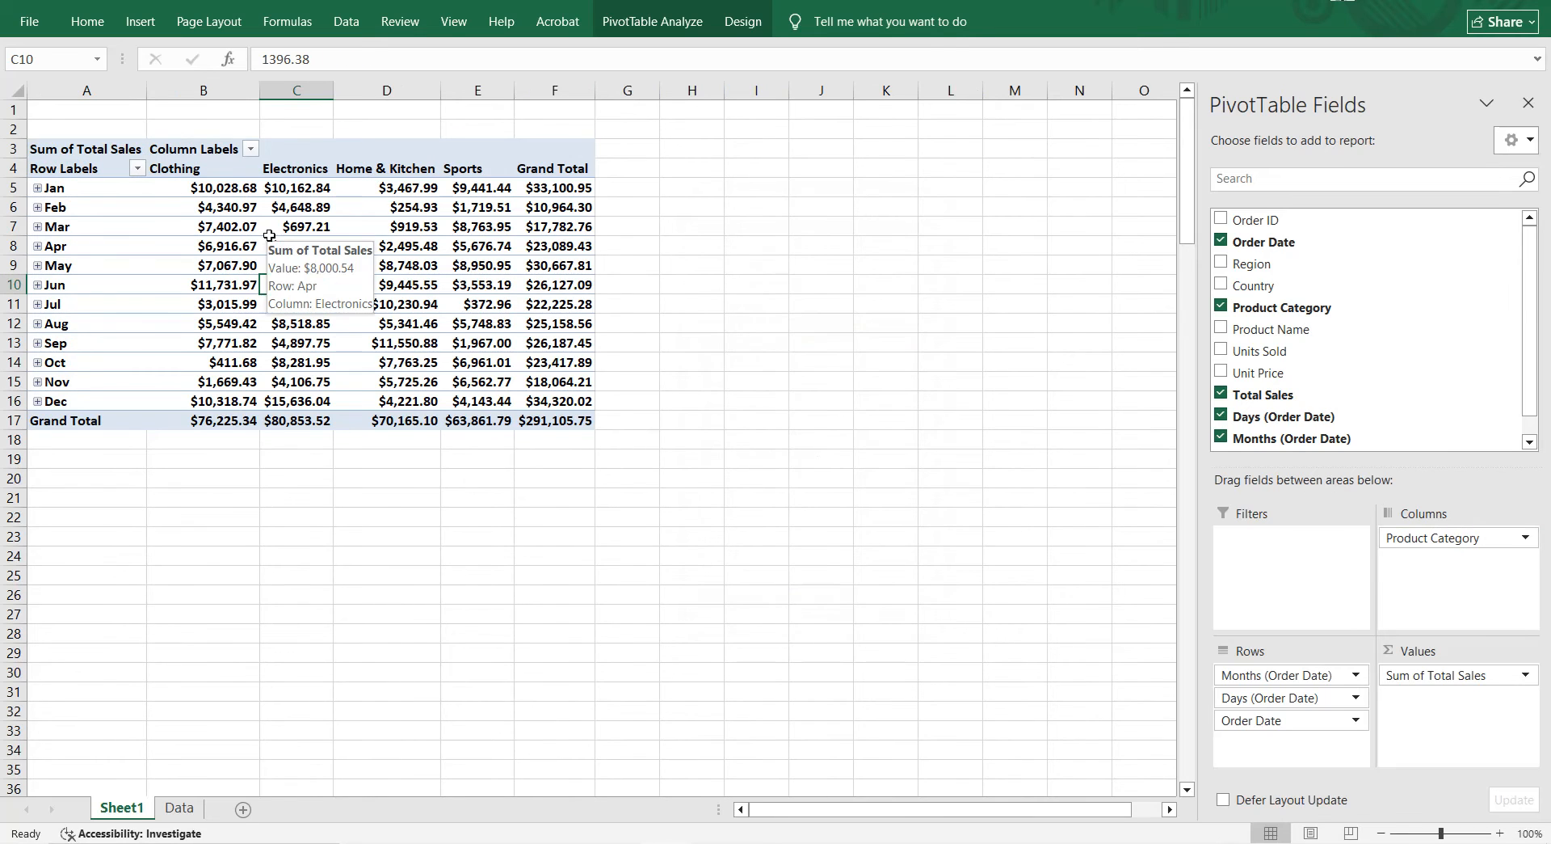
click(135, 33)
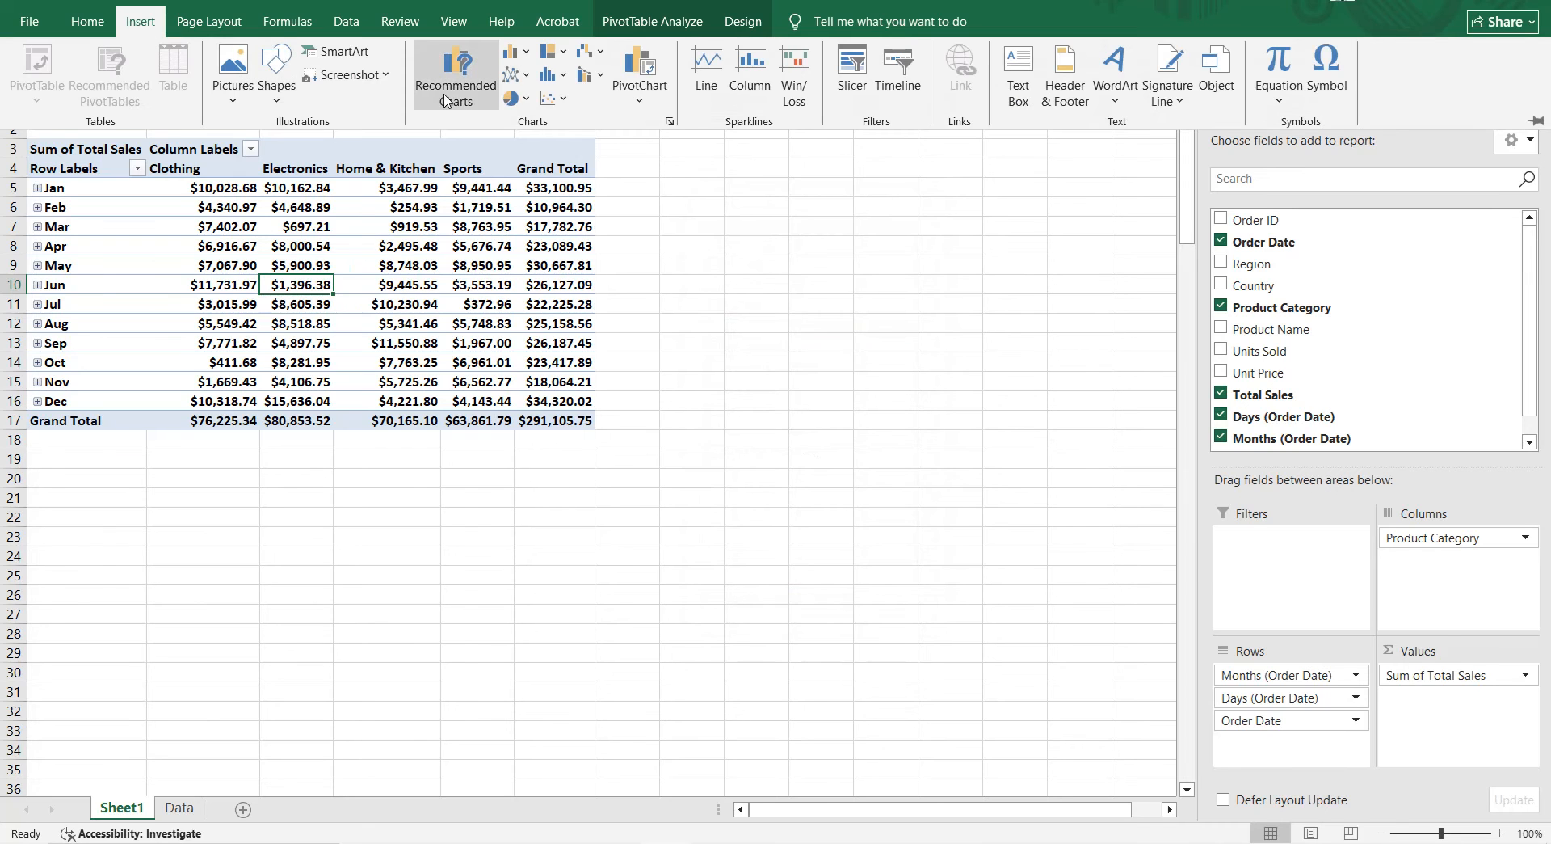
click(444, 100)
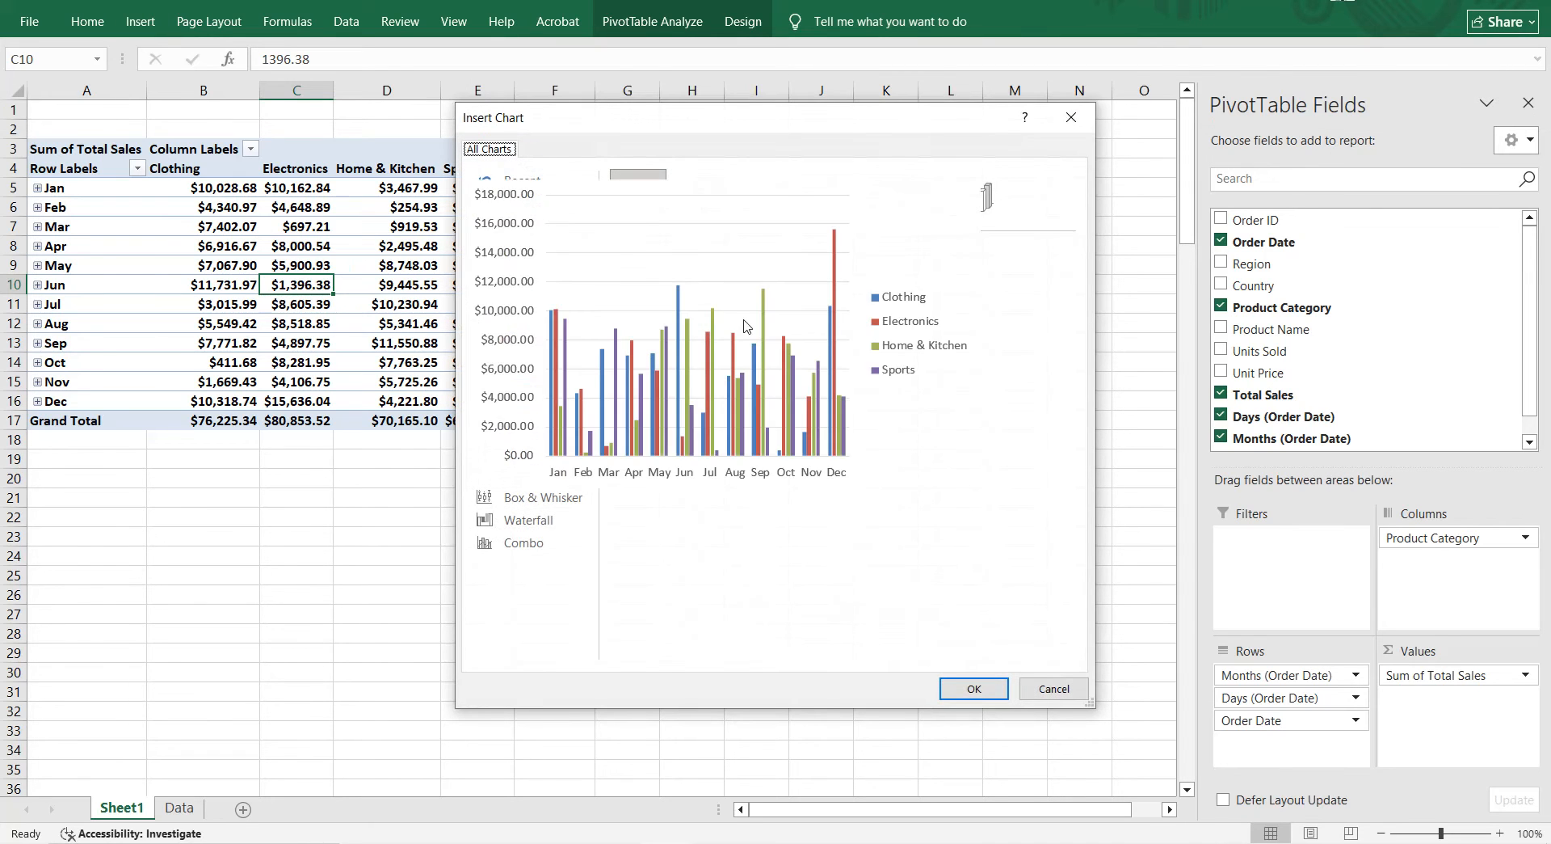
mouse_move(696, 283)
click(975, 689)
- Move the PivotChart beside the PivotTable and enlarge it to span about columns G to P and rows 4 to 24
drag(721, 338, 971, 210)
drag(1141, 808, 1139, 814)
click(1089, 555)
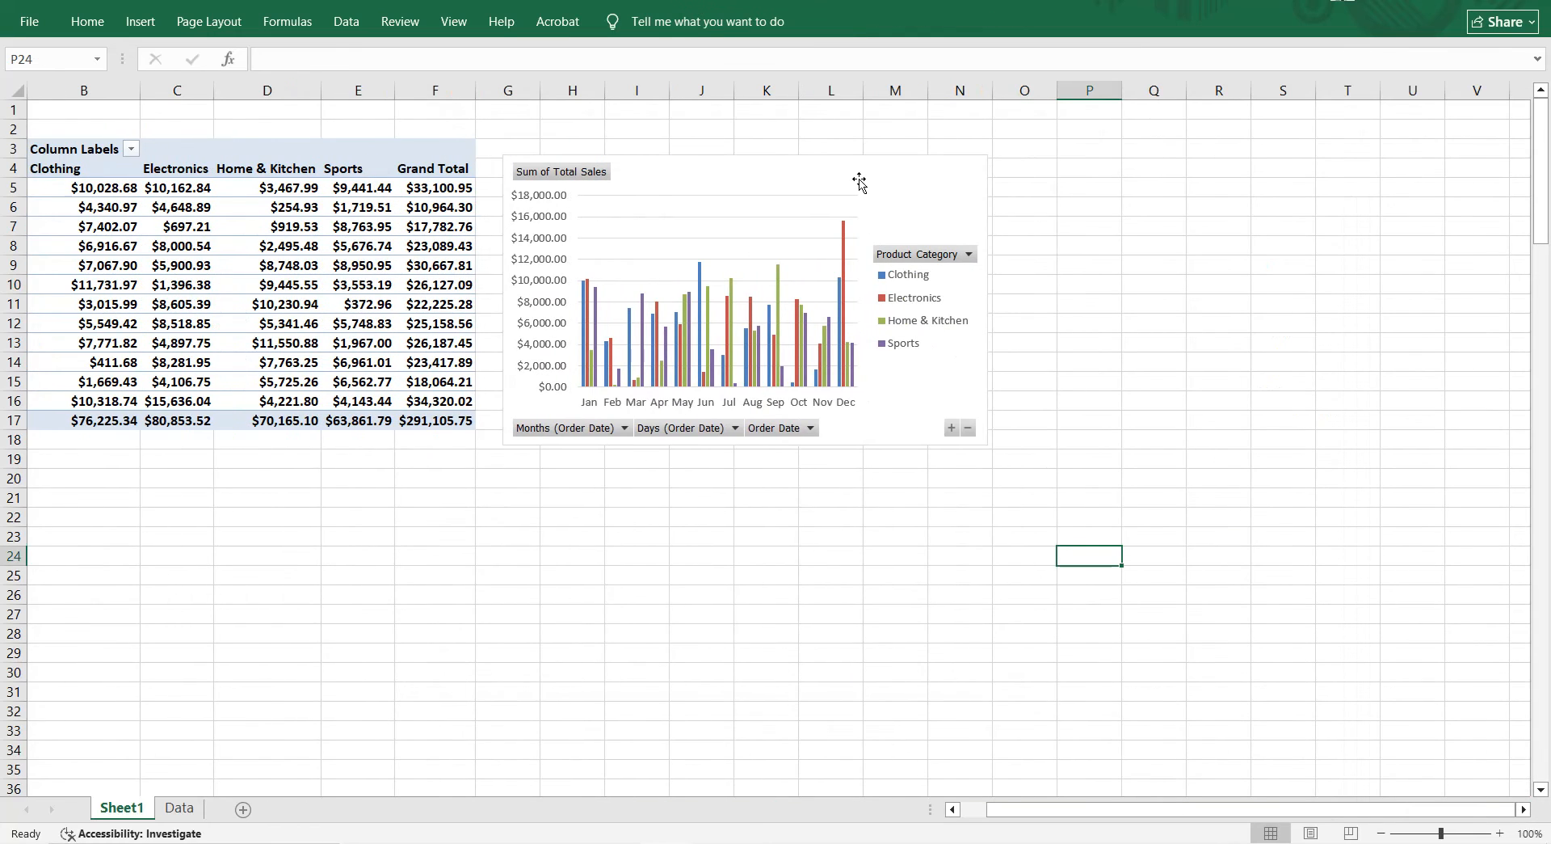
click(859, 183)
drag(995, 451, 1118, 569)
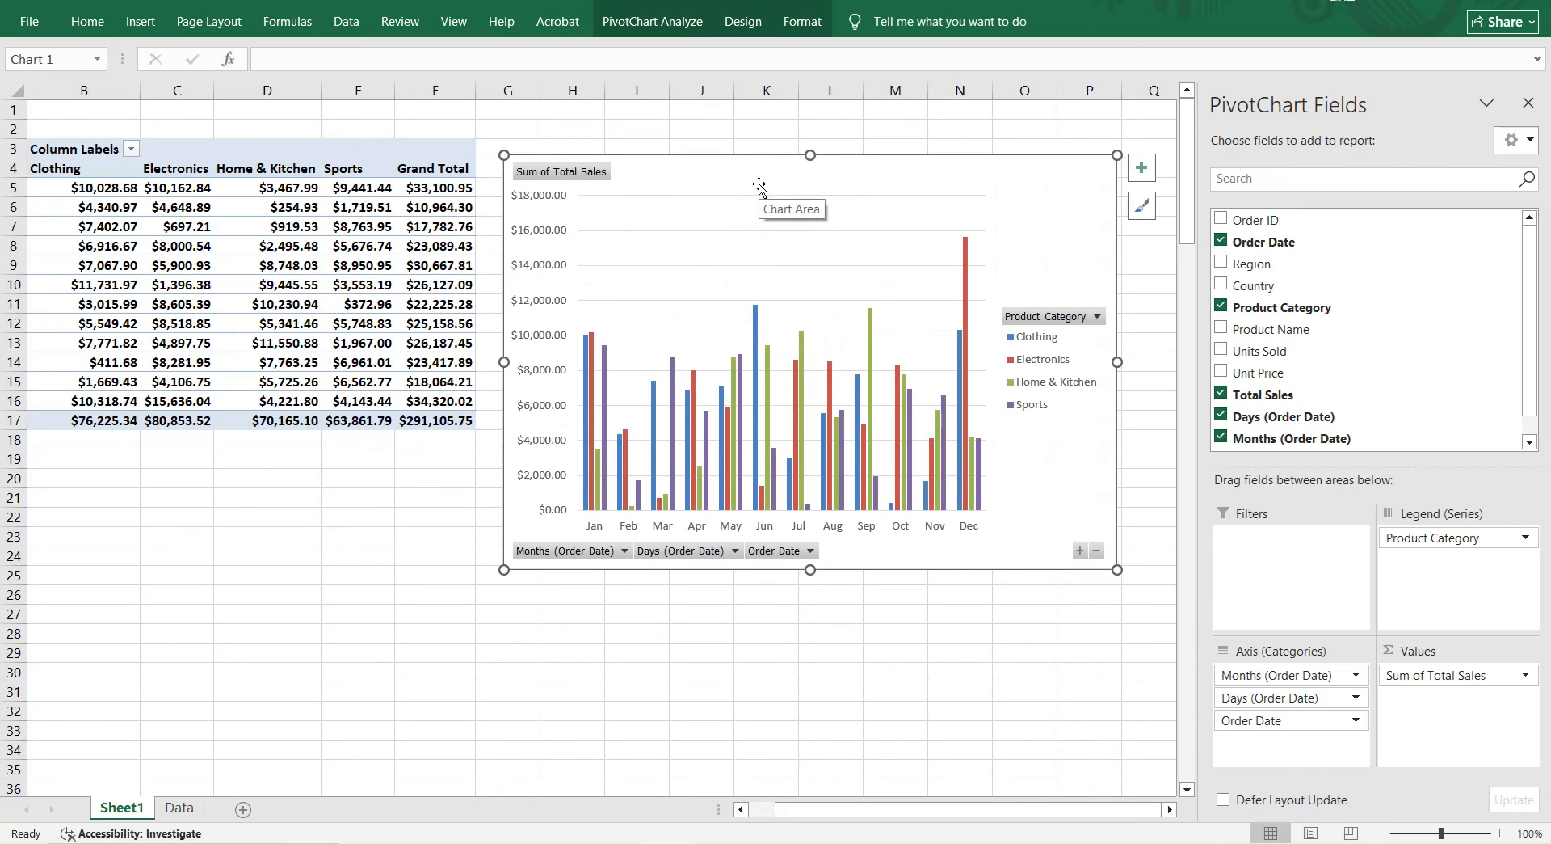
- Add a Product Category slicer for the PivotChart, place it beside the chart and shorten it to fit its four items
click(146, 16)
click(853, 77)
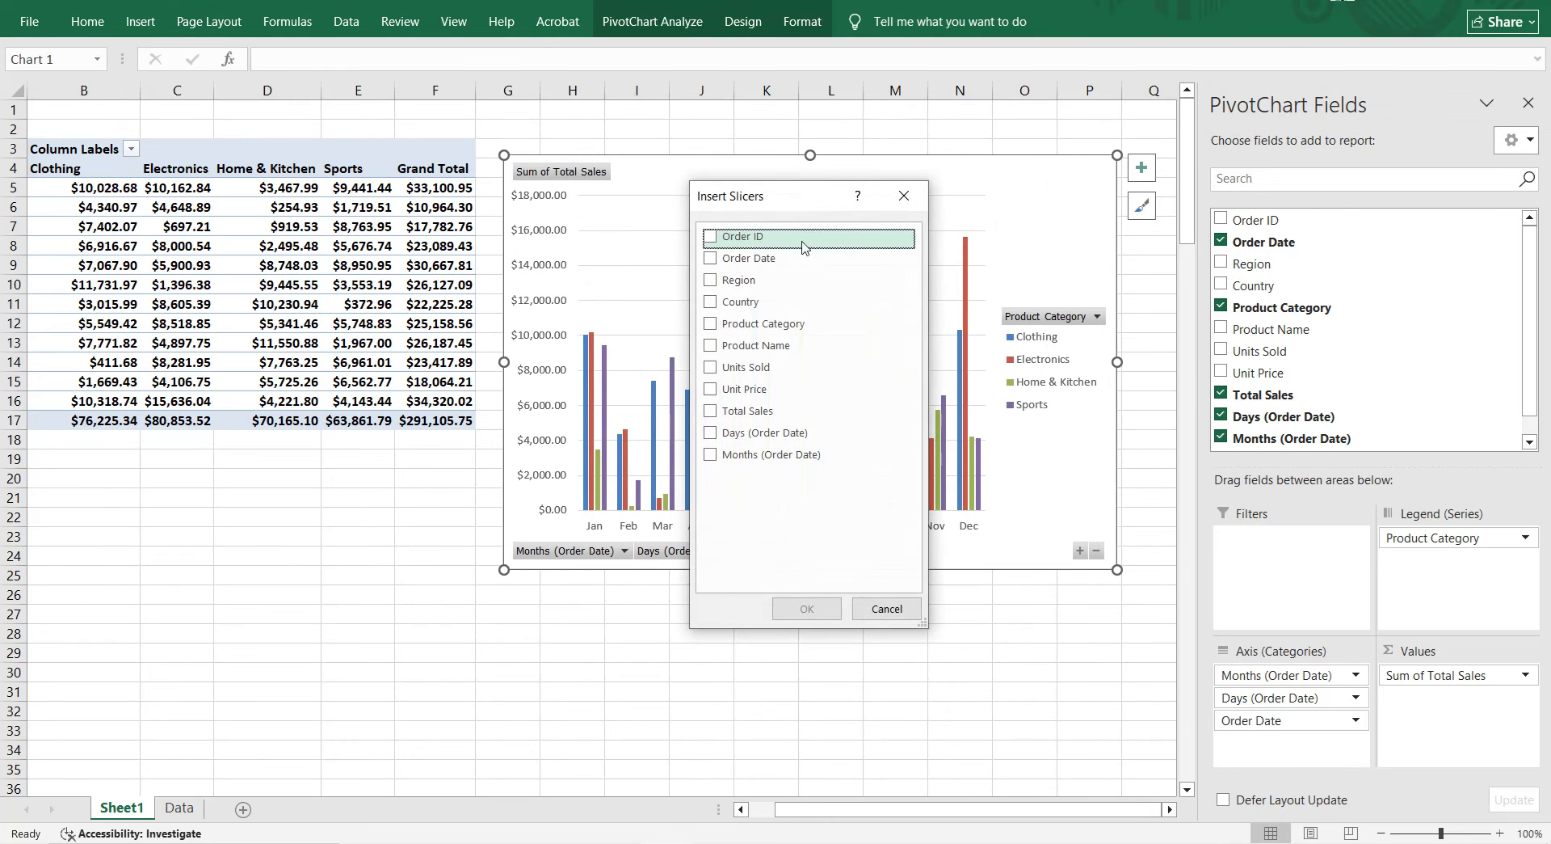
click(759, 323)
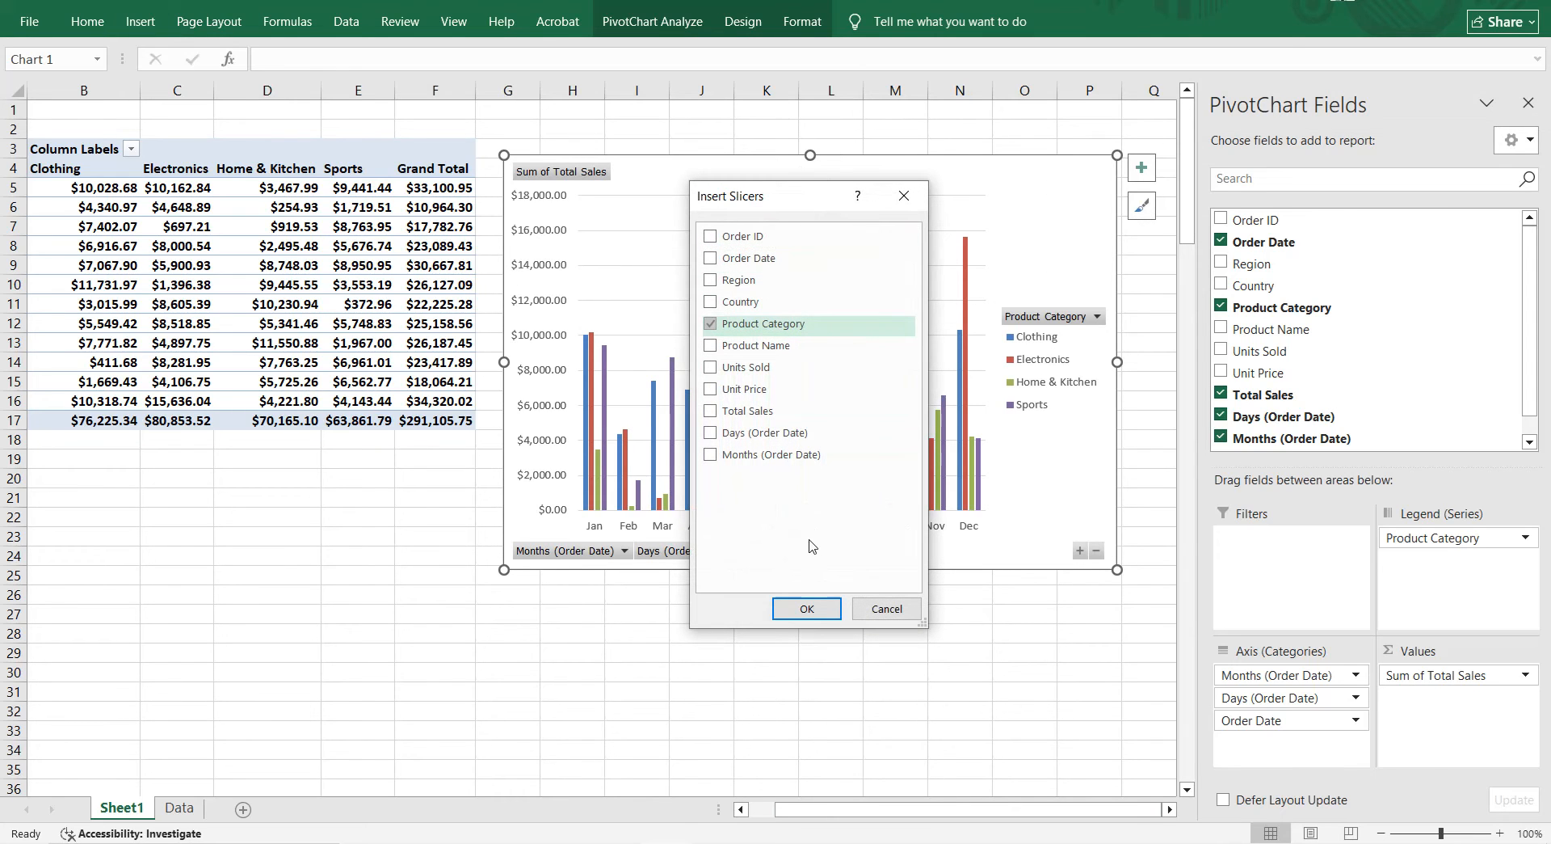
click(809, 609)
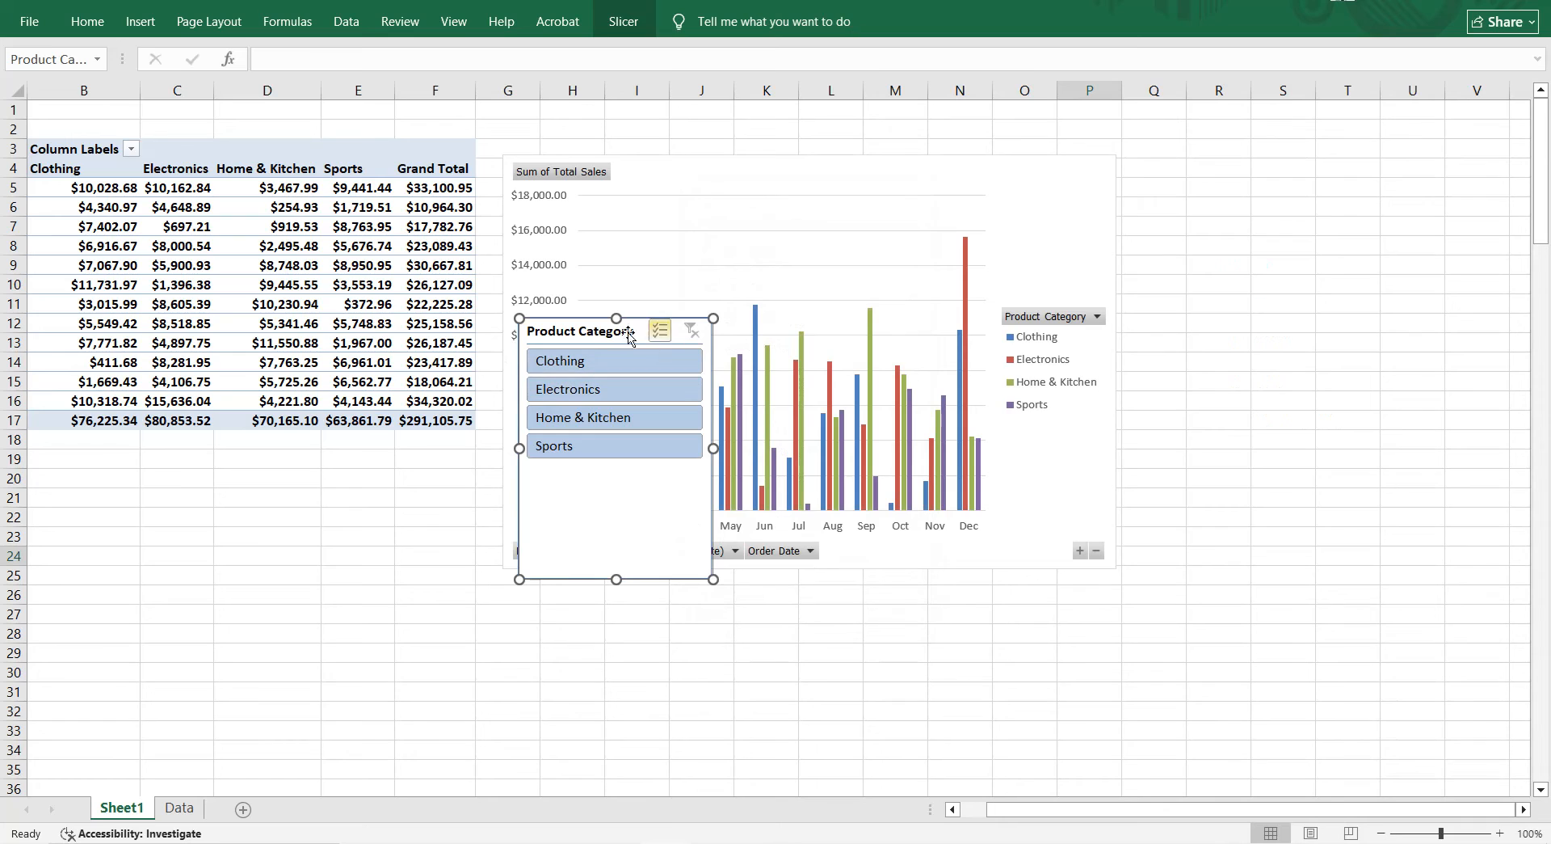
drag(584, 324, 1198, 167)
drag(1230, 420, 1228, 319)
- Filter the slicer to Sports, turn on multi-select to add Home & Kitchen, Electronics and Clothing, and deselect Clothing again
click(1221, 290)
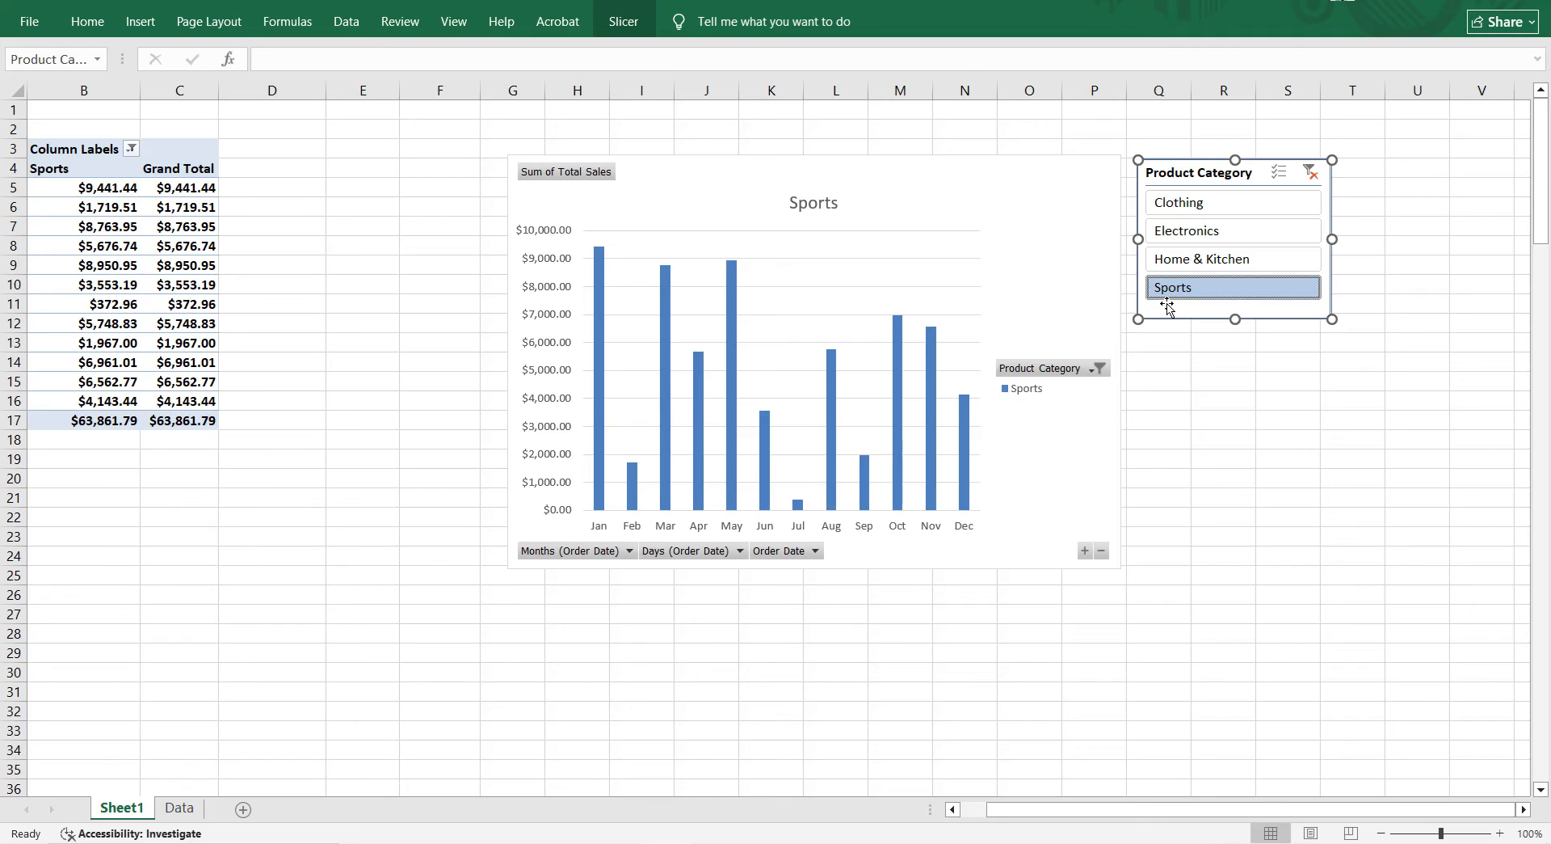
click(1281, 179)
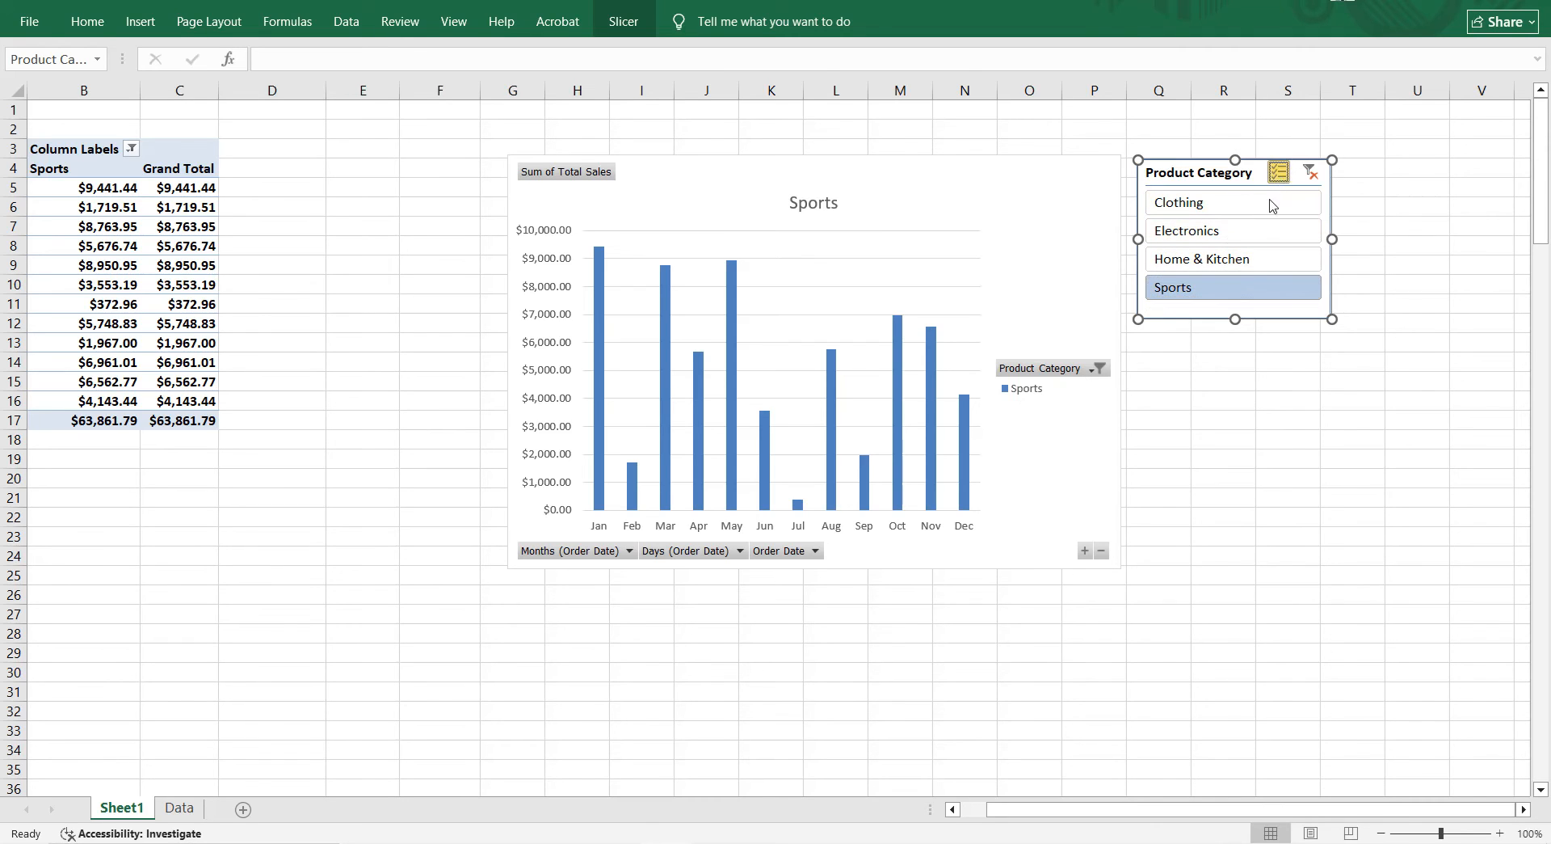
click(1250, 277)
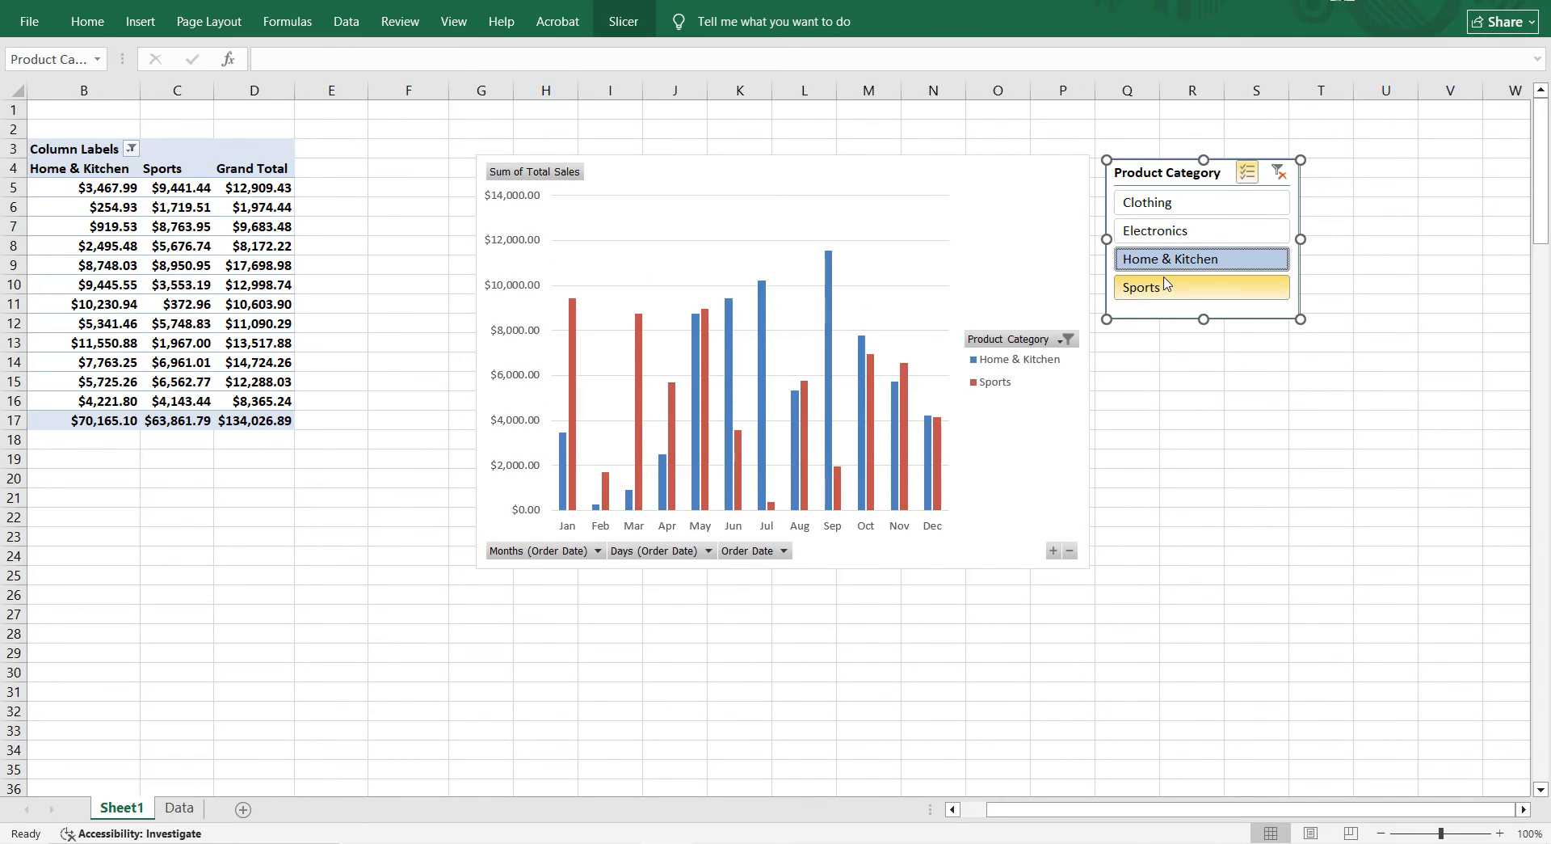
click(1173, 236)
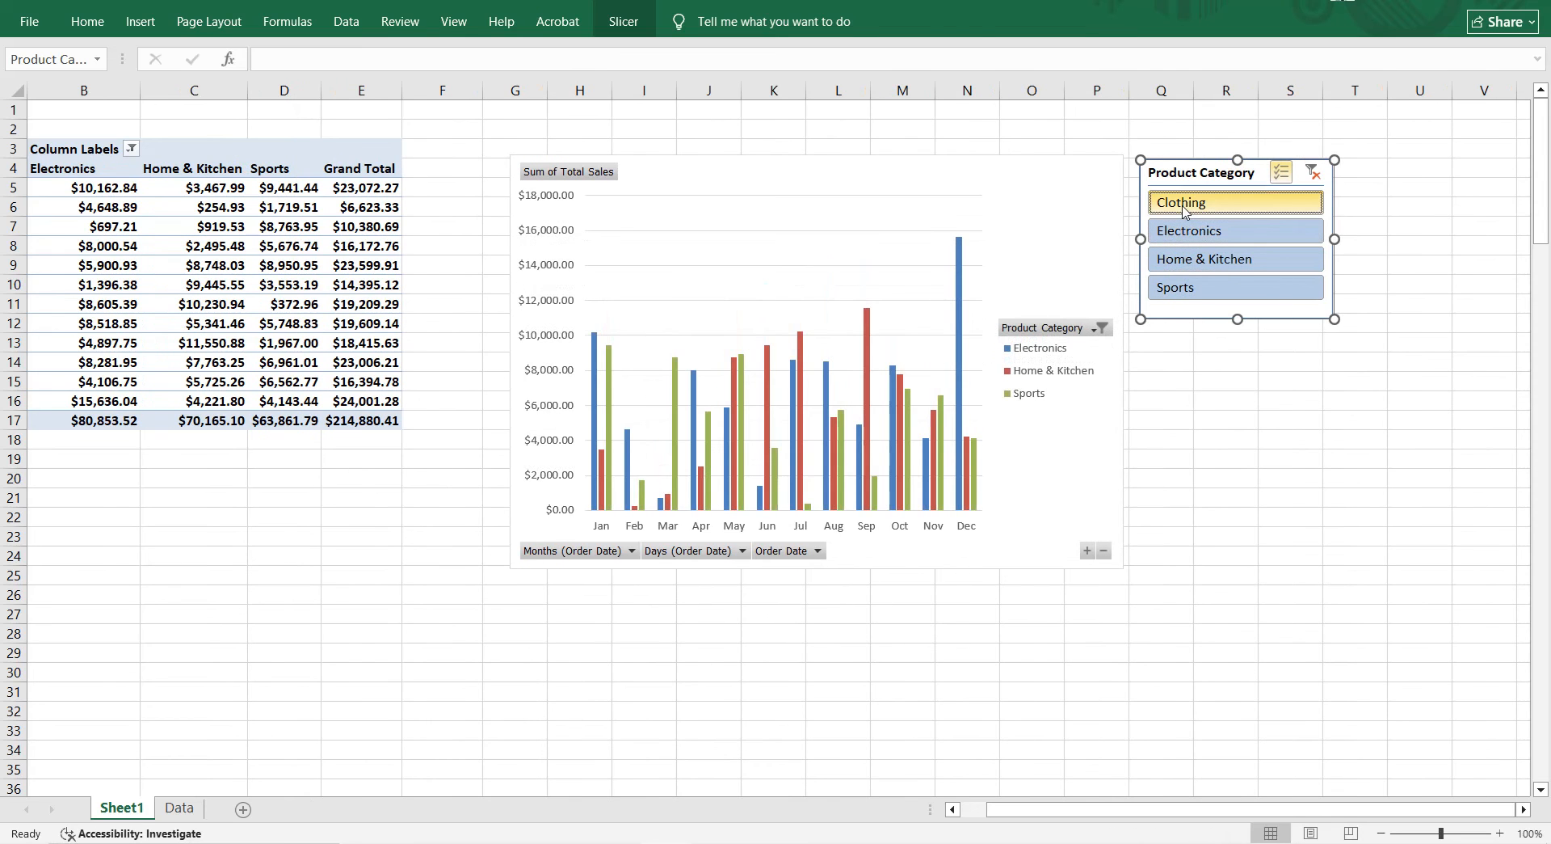
click(1184, 206)
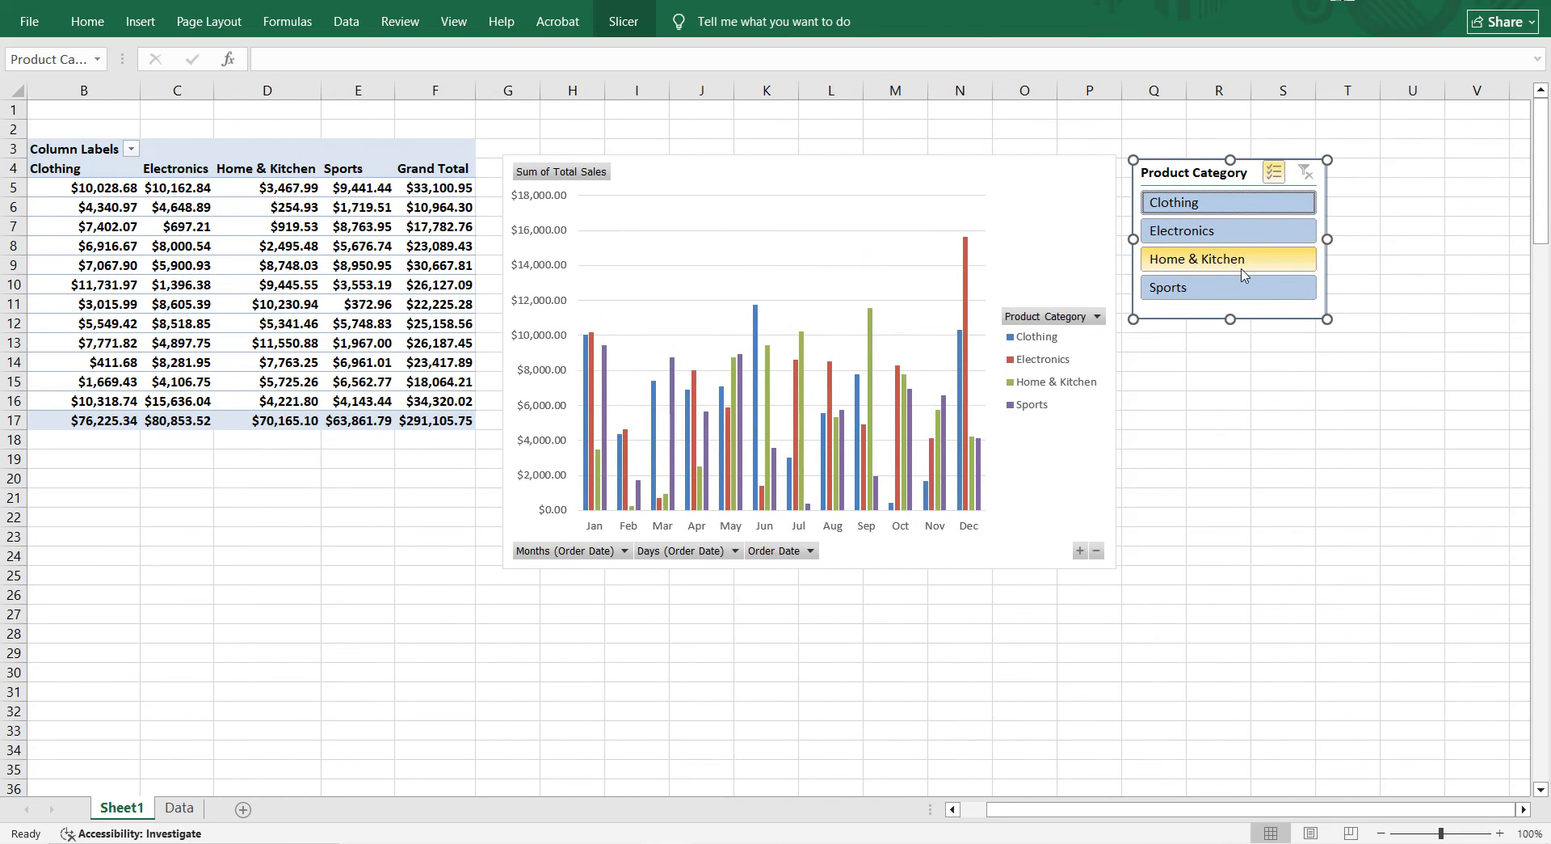
click(1233, 209)
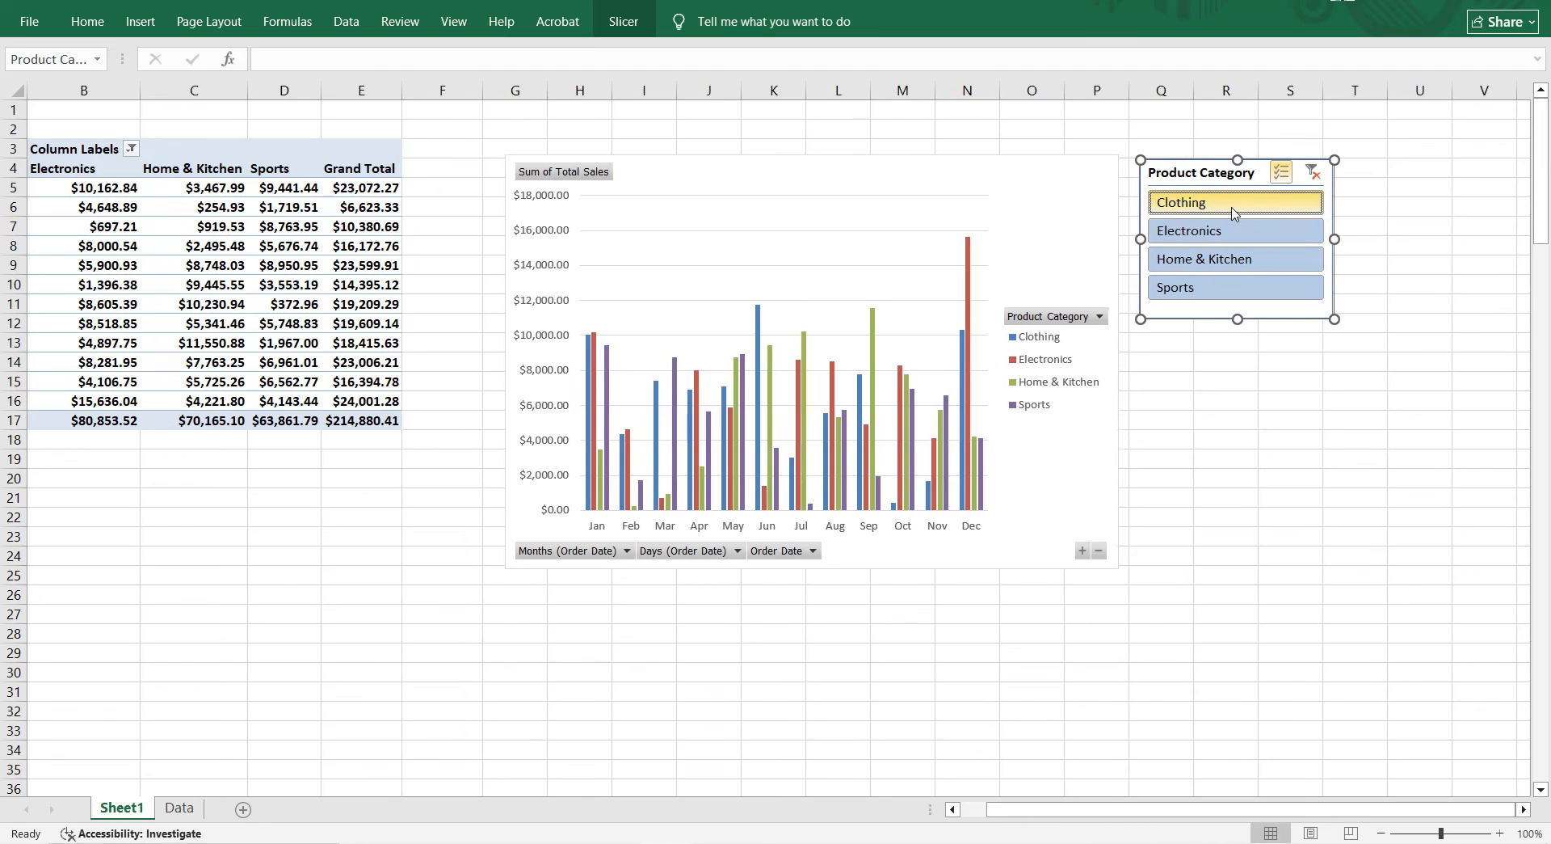
- Add an Order Date timeline for the PivotChart and place it directly below the chart
click(976, 183)
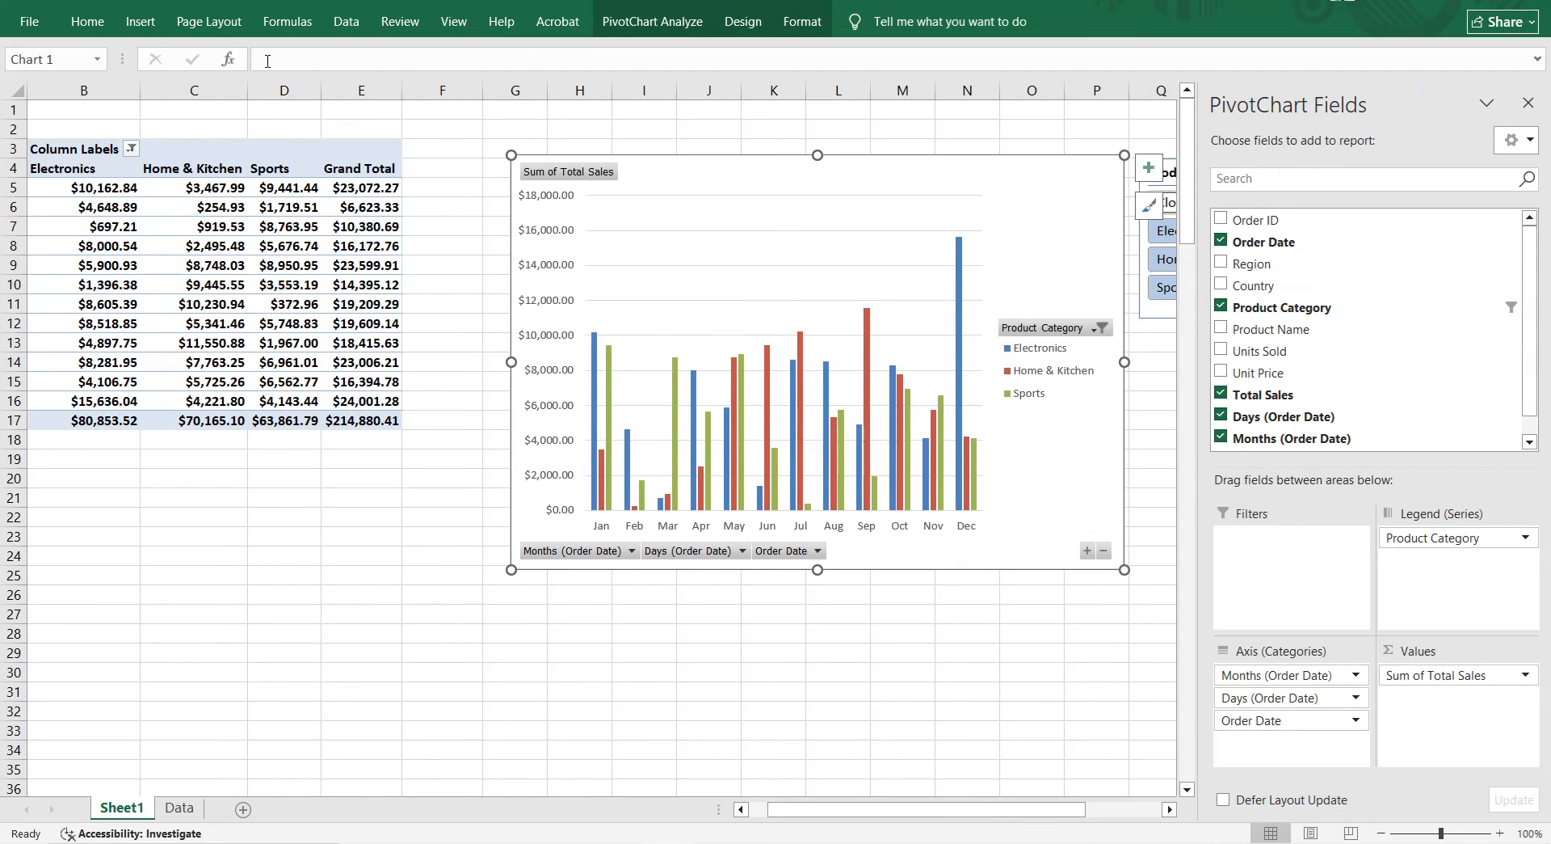
click(140, 21)
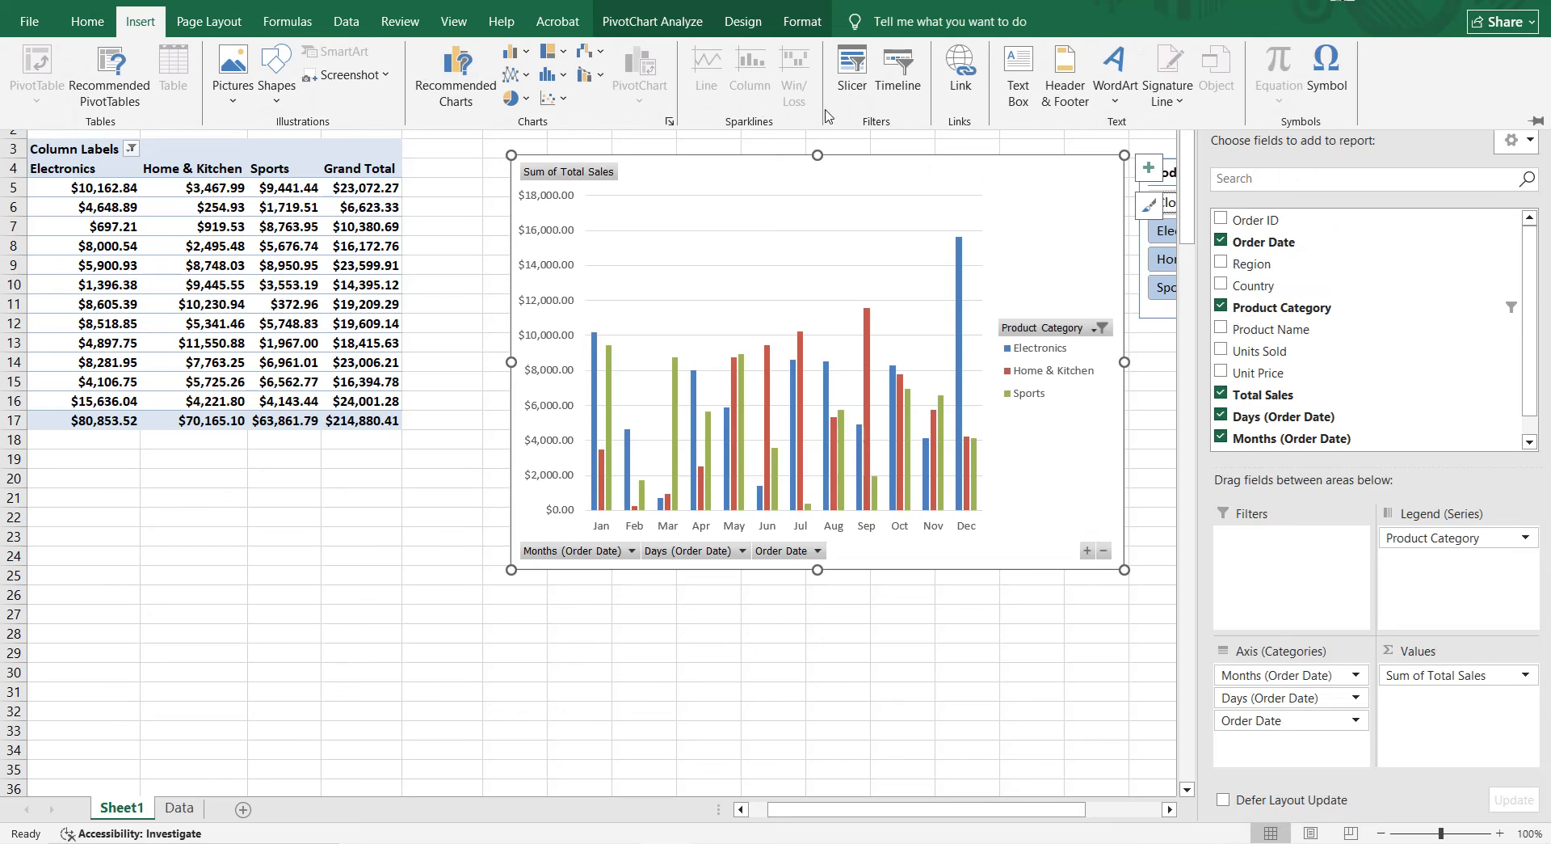
click(898, 73)
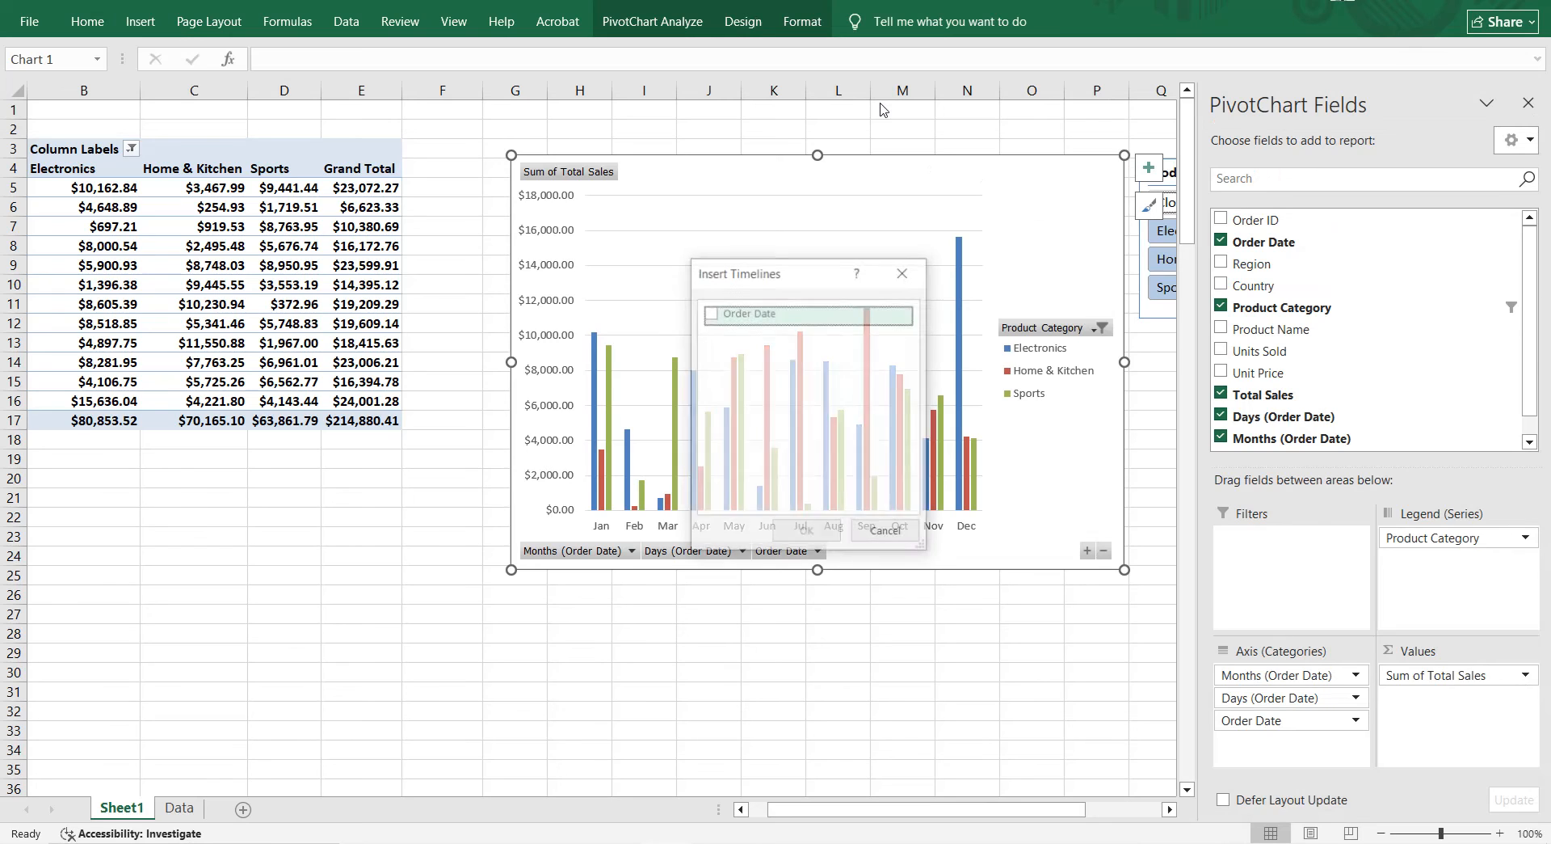
click(711, 315)
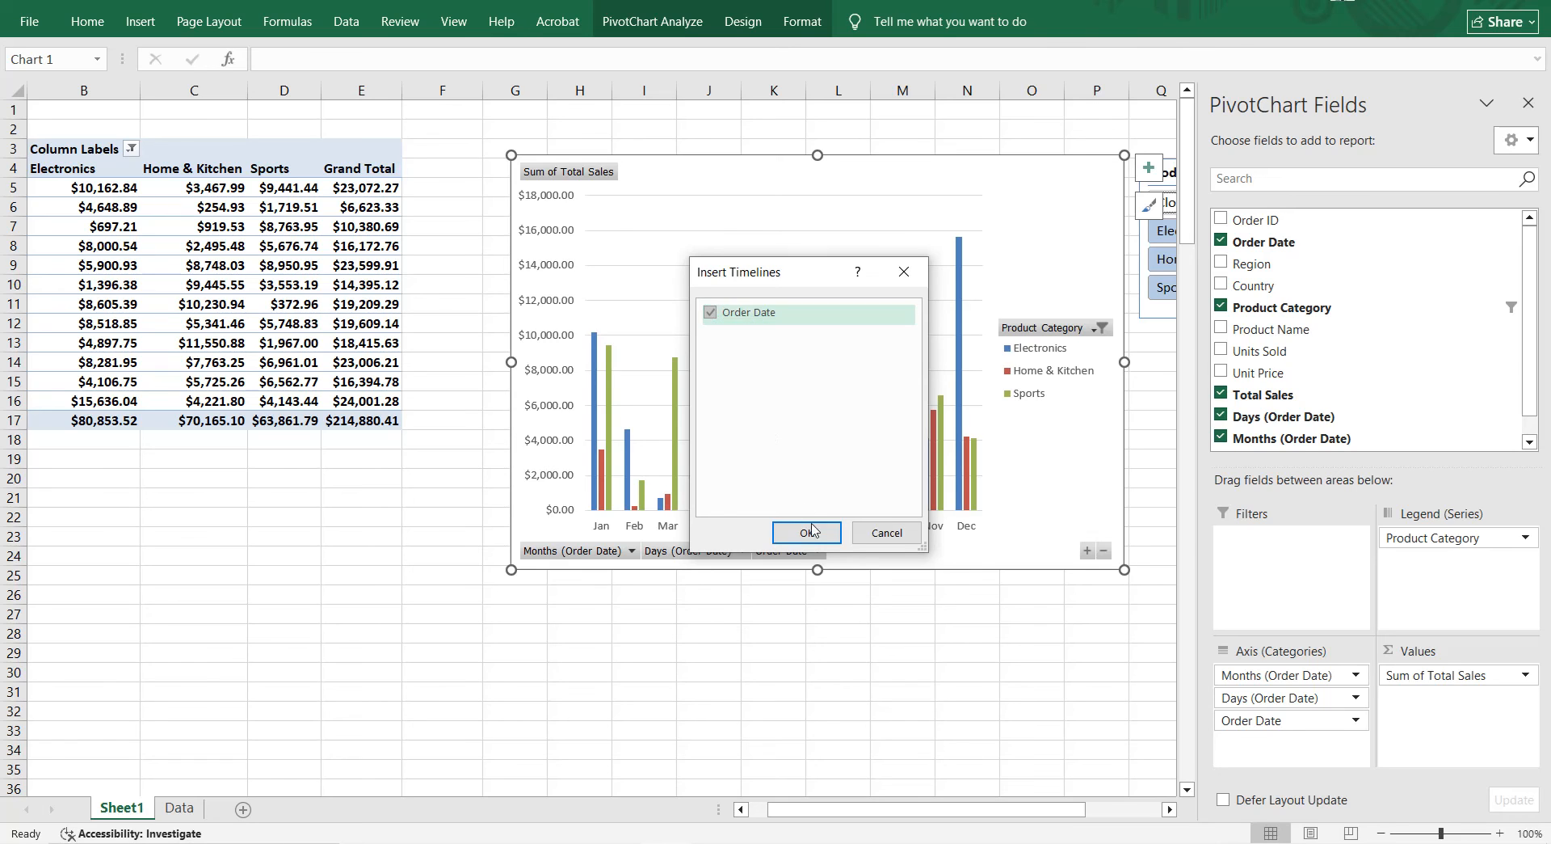
click(807, 532)
drag(625, 396, 714, 598)
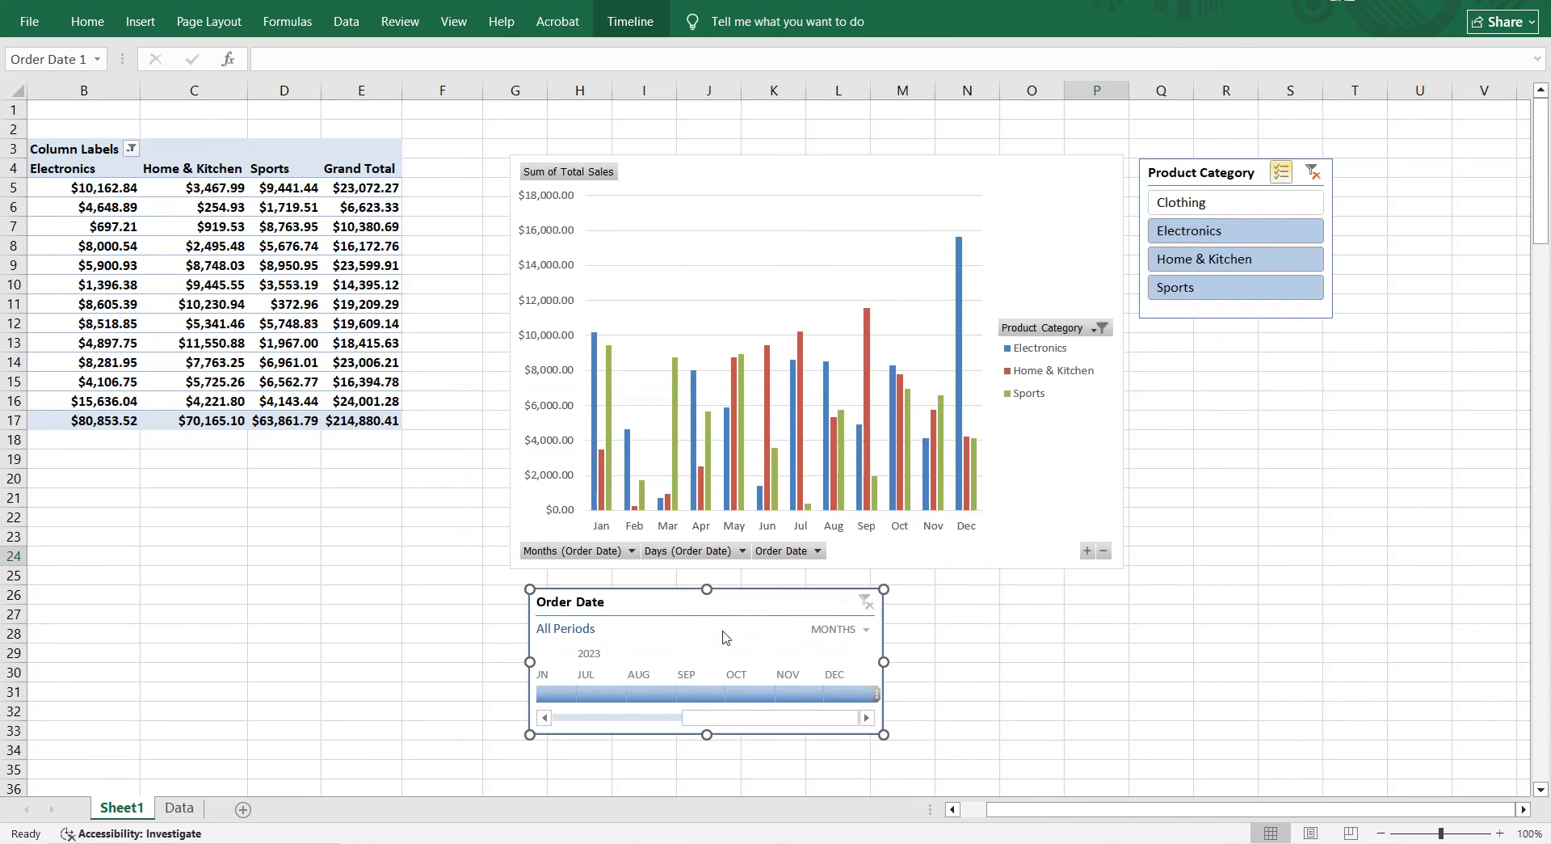
- Filter the timeline to June through August 2023 and leave only Clothing selected in the Product Category slicer
click(559, 698)
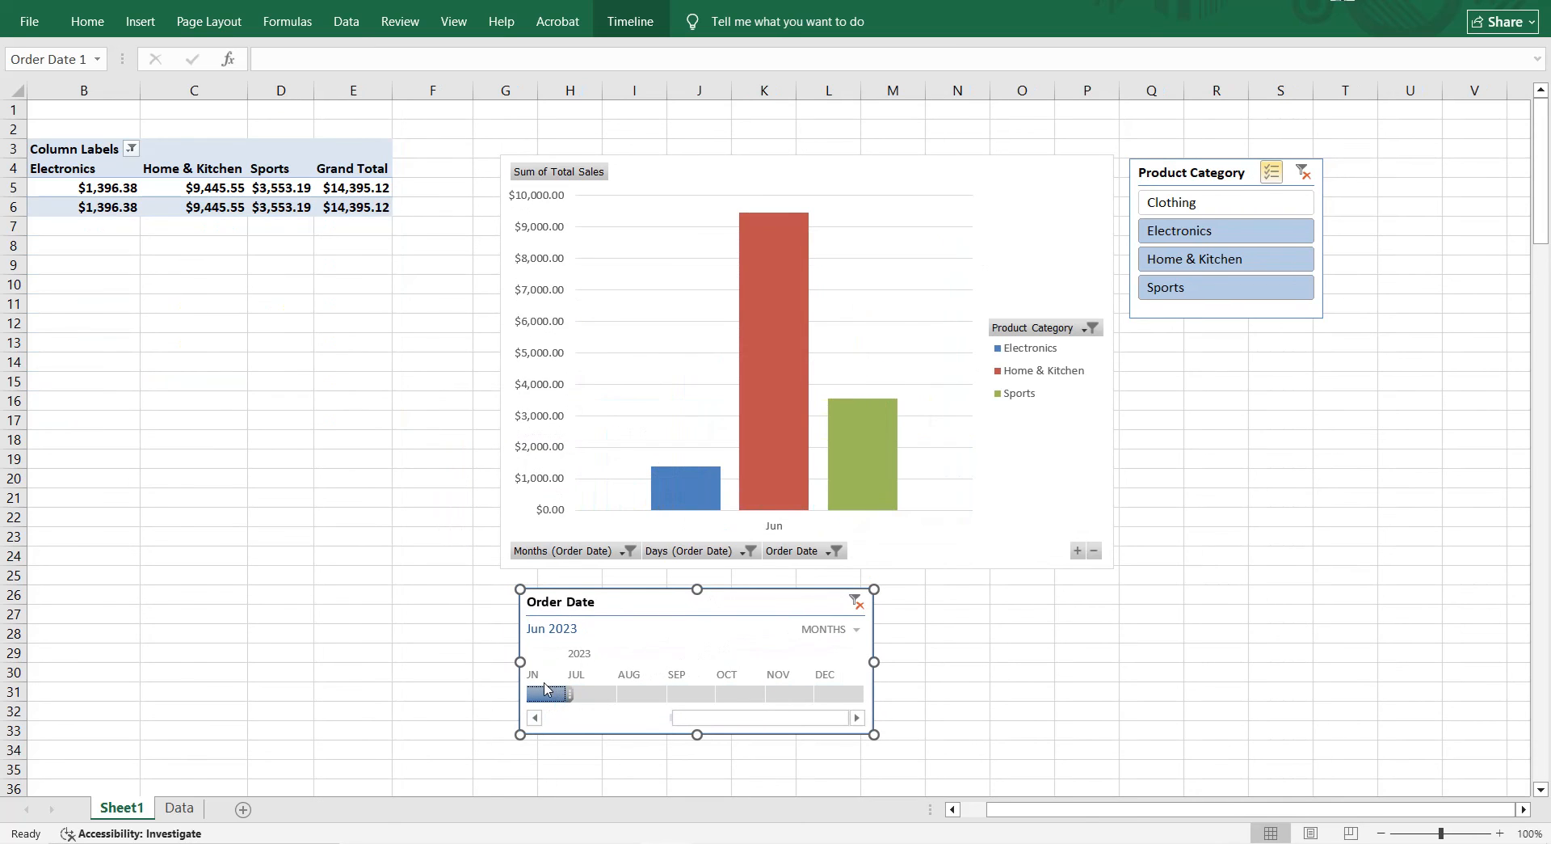
drag(568, 694, 651, 699)
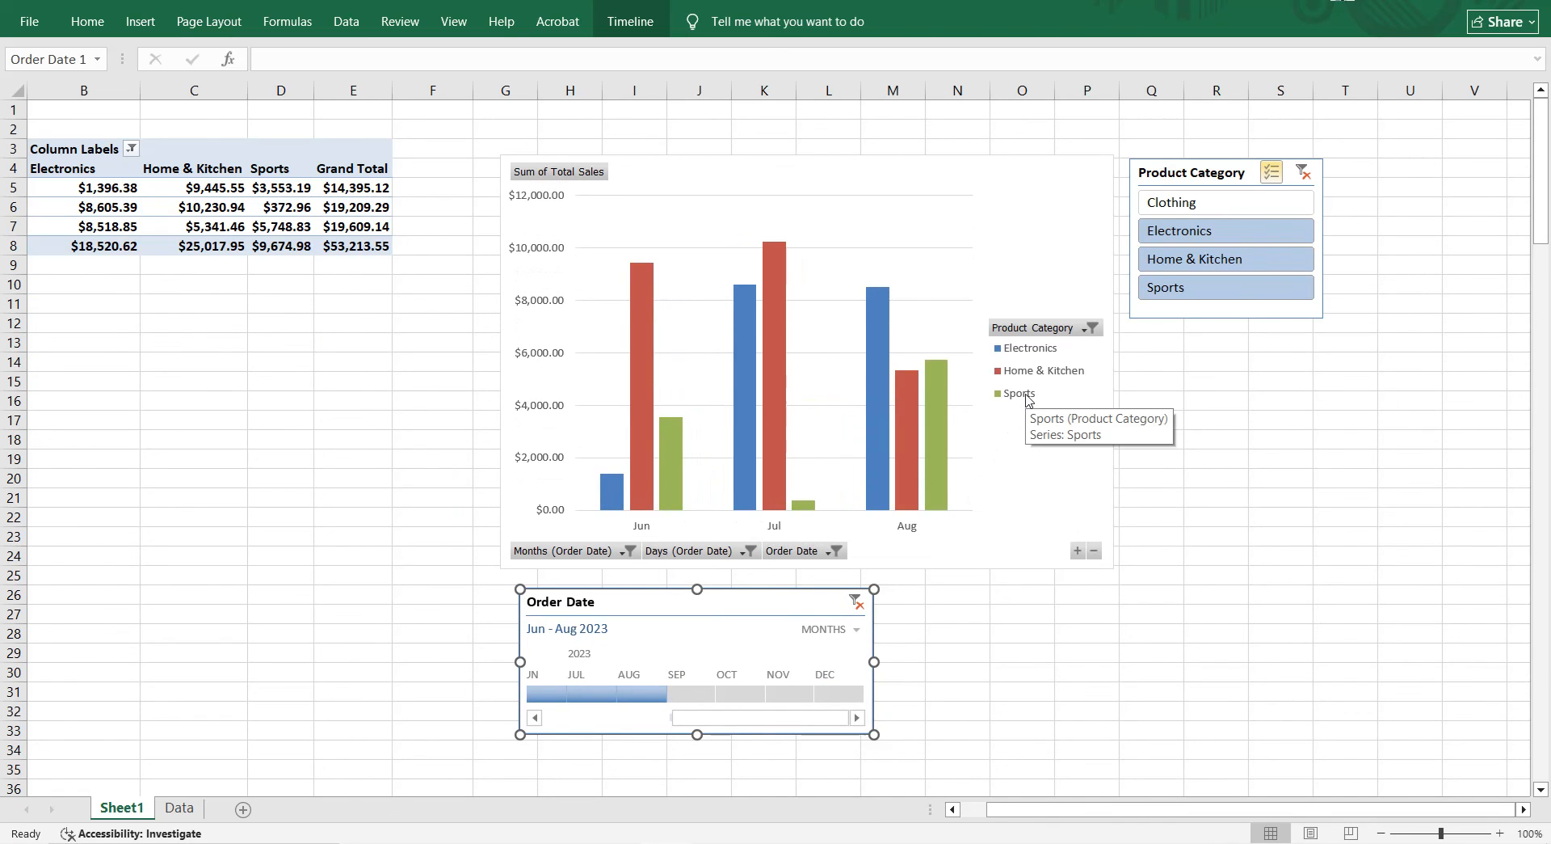
click(1190, 212)
click(1195, 236)
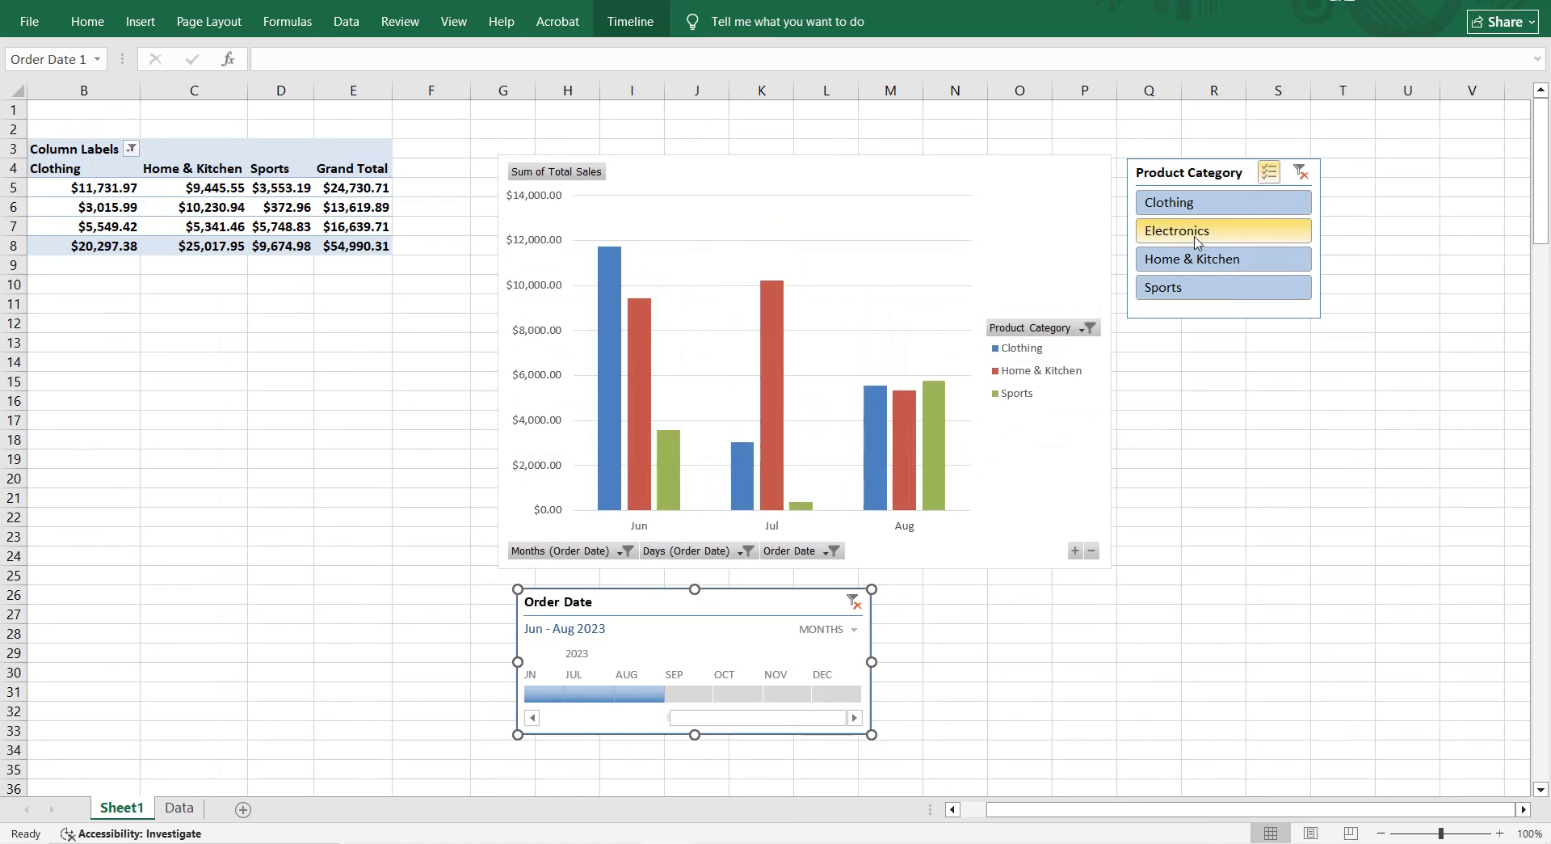
click(1204, 262)
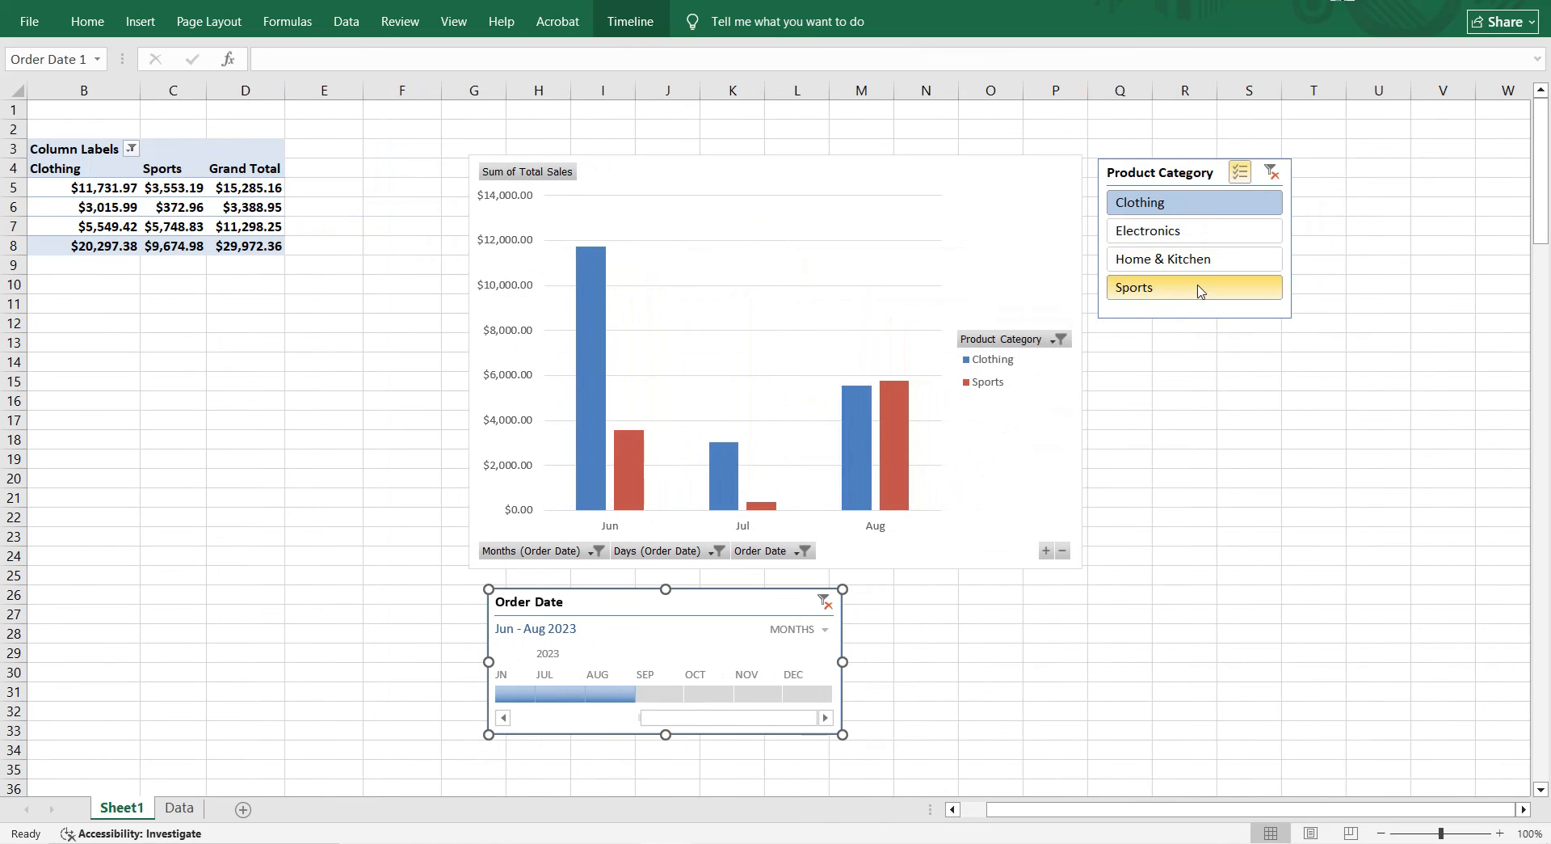
click(1200, 287)
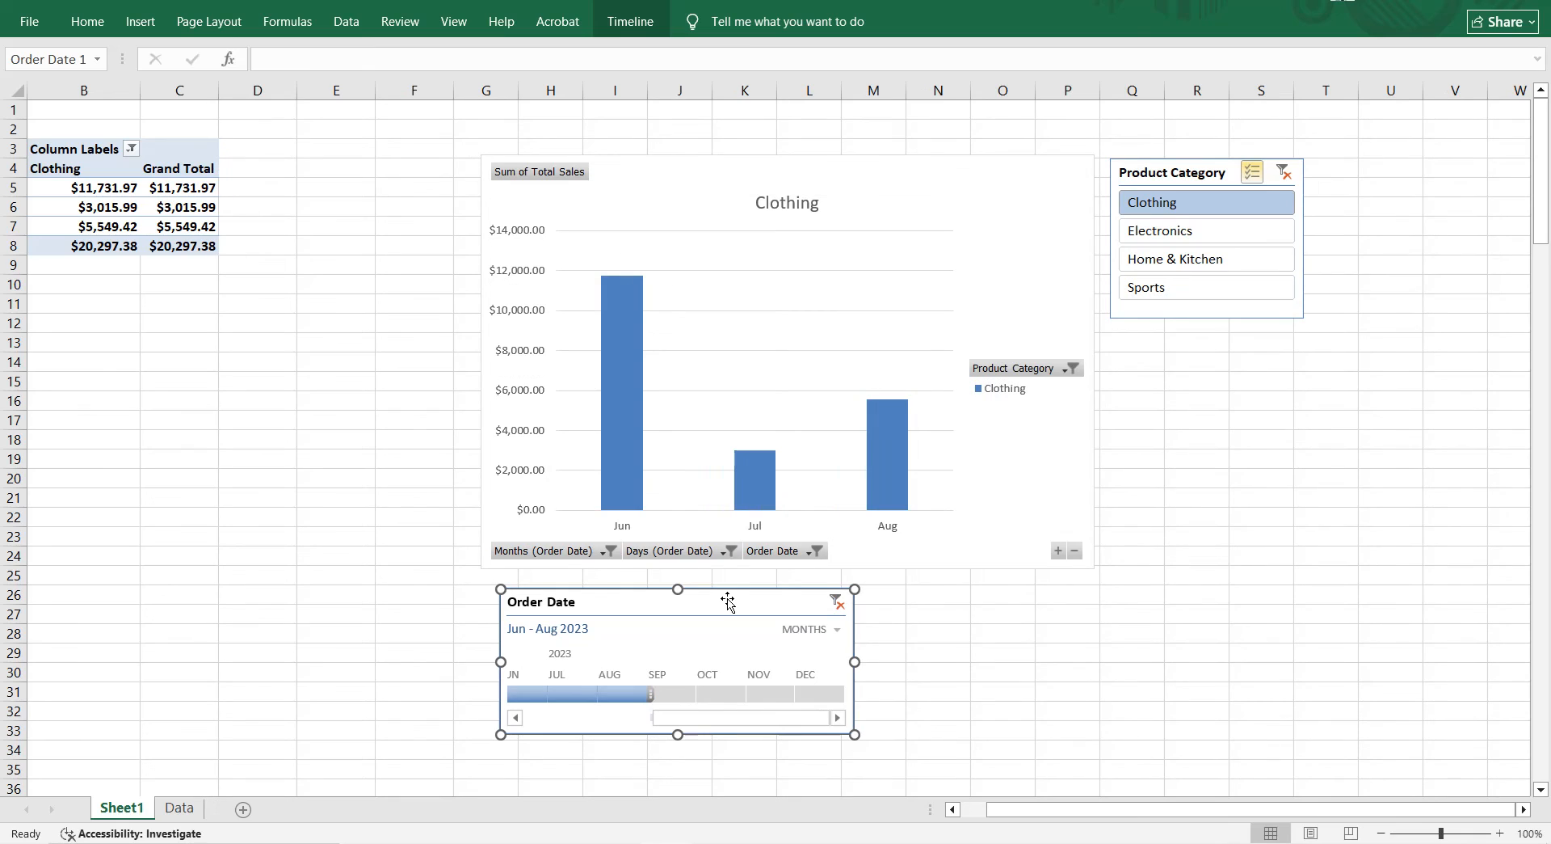